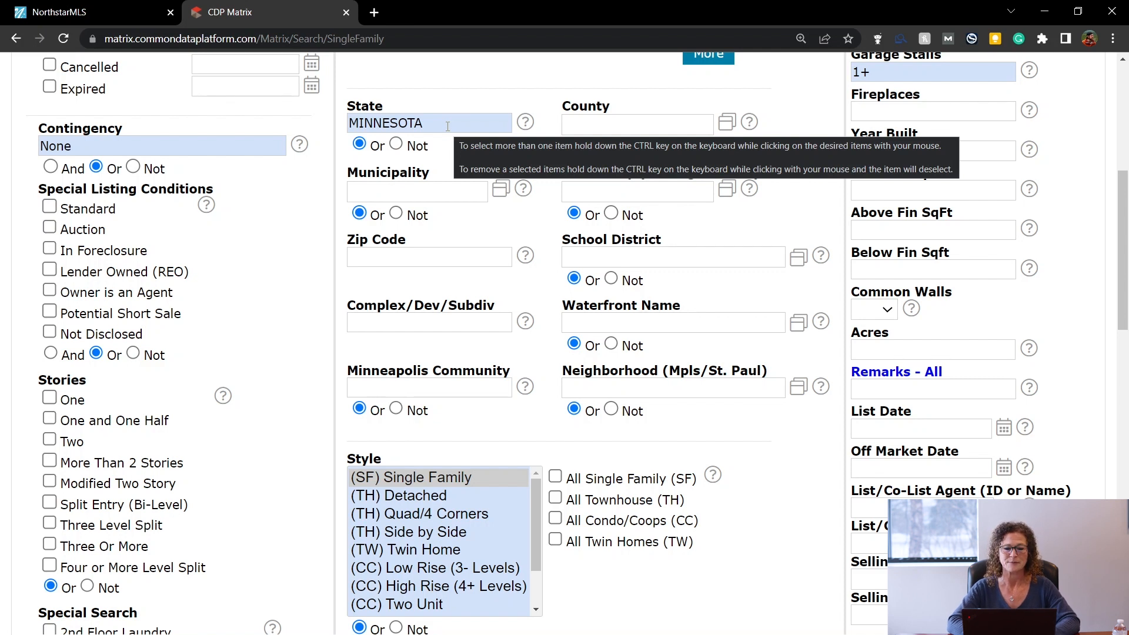
Set Municipality to RV - Roseville and check All Single Family (SF) styles.
click(436, 192)
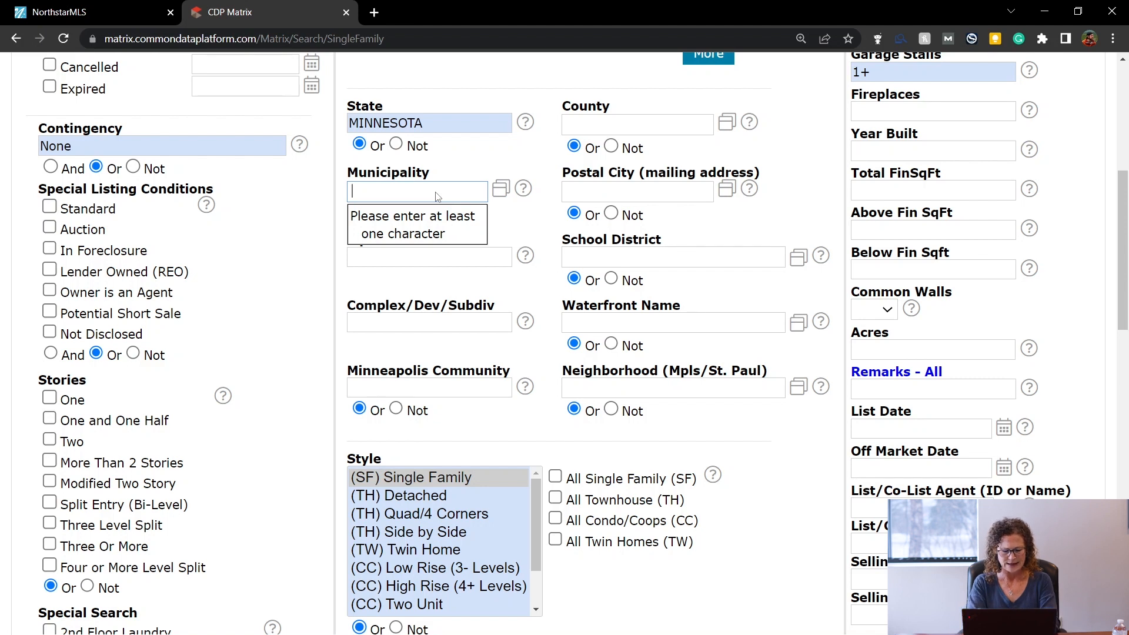
text(roseville)
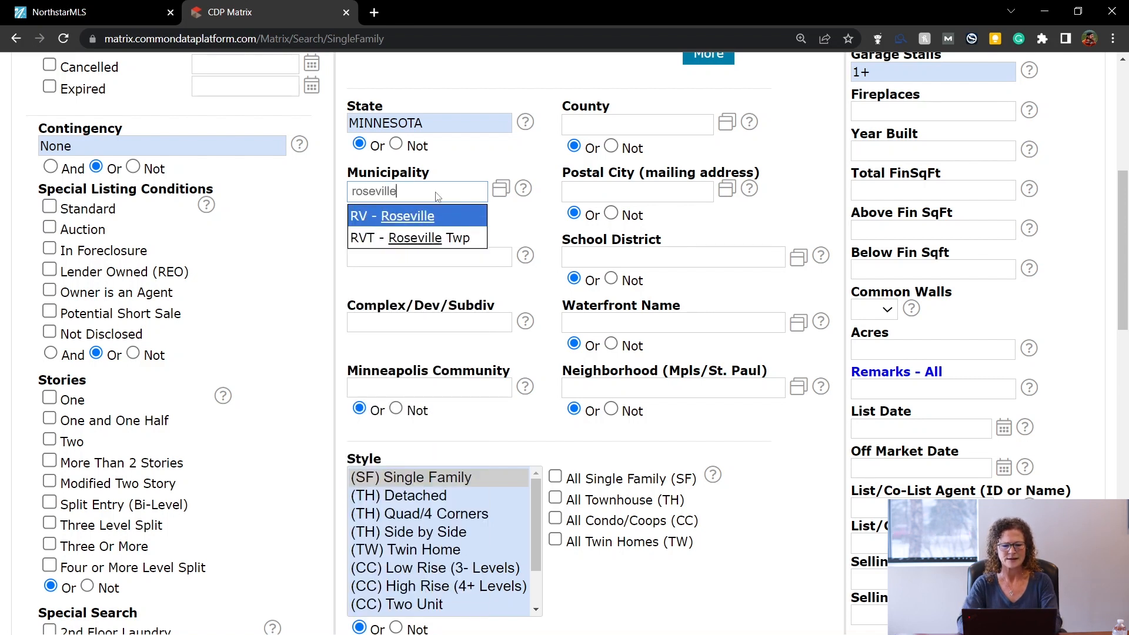
click(439, 217)
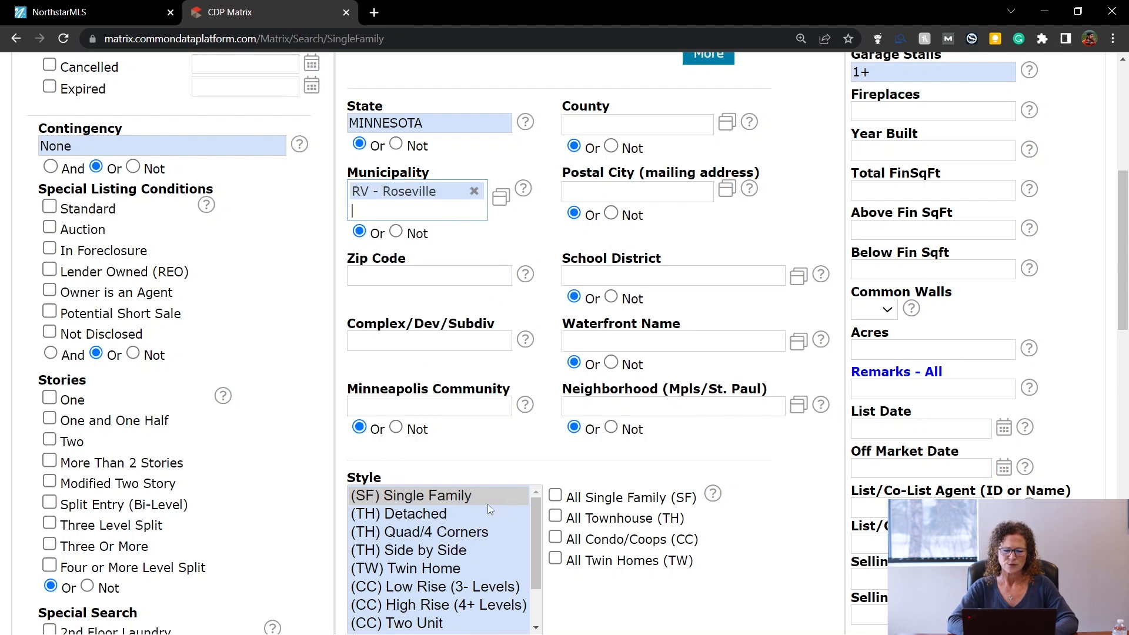
click(556, 496)
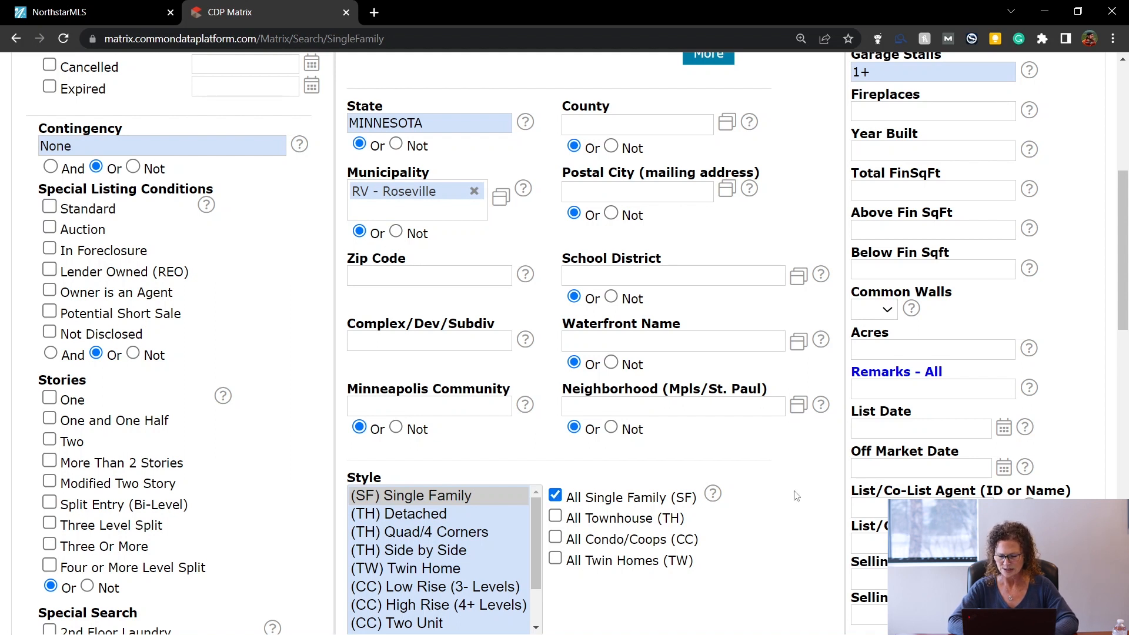
scroll(796, 495, up, 3)
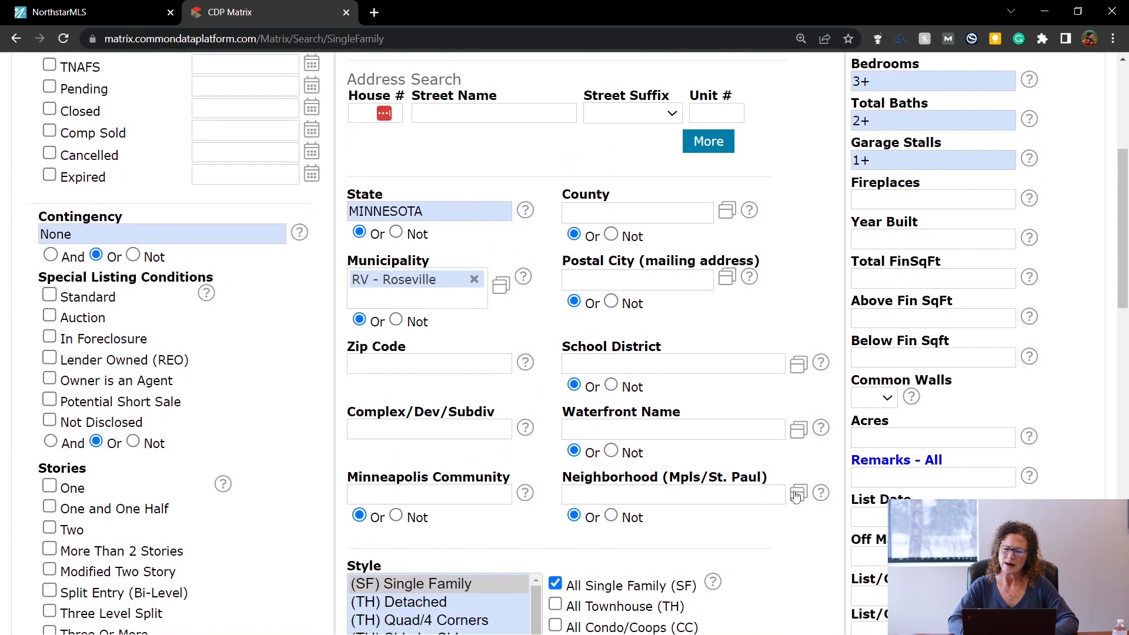
scroll(797, 496, up, 3)
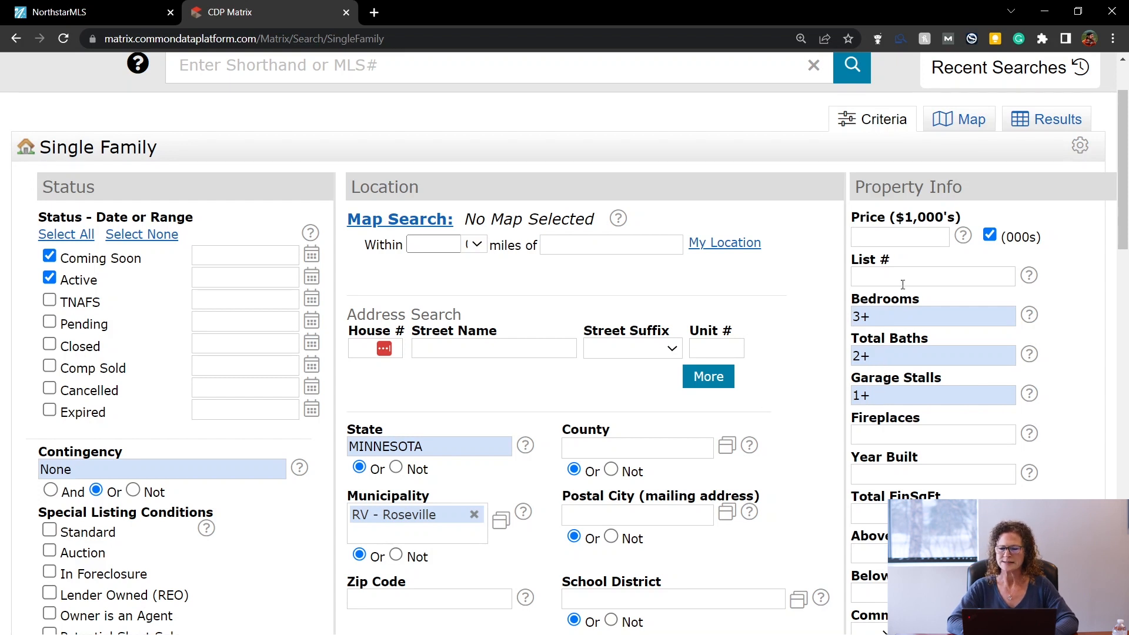
click(899, 236)
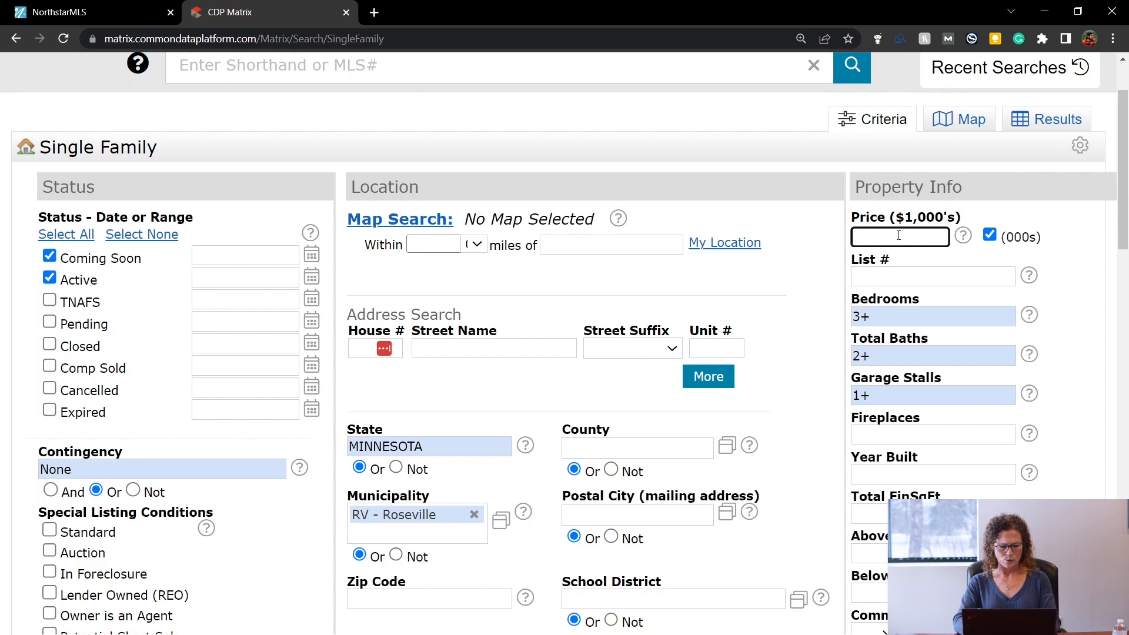
Enter a price range of 350-450 in the Price ($1,000's) field.
text(350-450)
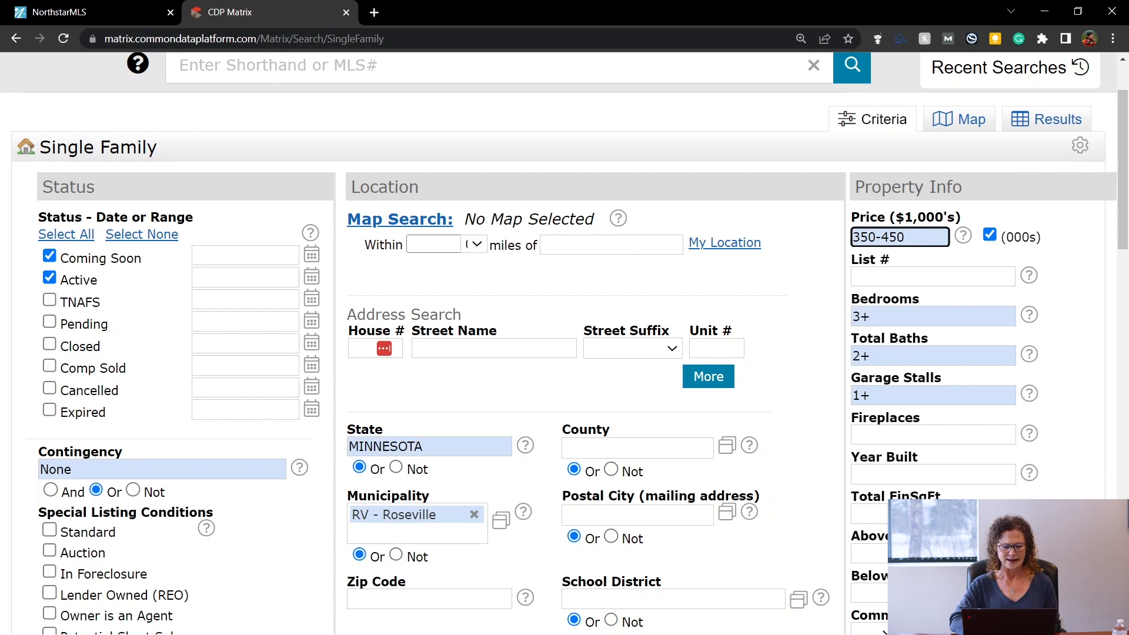
Run the search for the two Roseville homes ($435,000 and $445,000) and show the save options.
key(Tab)
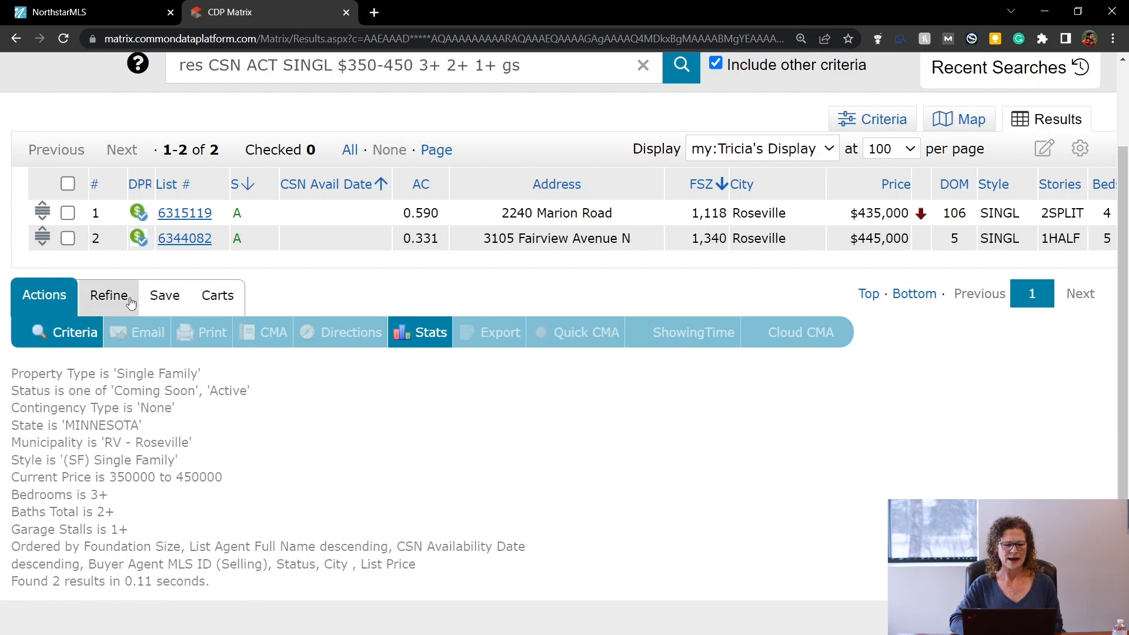
click(175, 299)
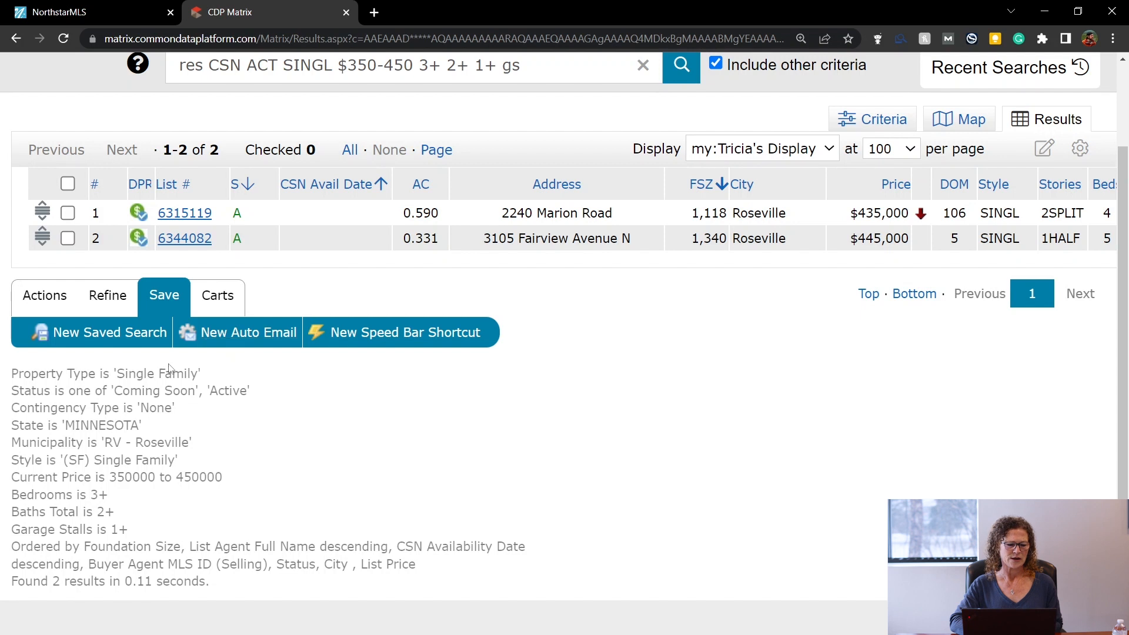
Start a New Saved Search from the Save toolbar.
click(101, 332)
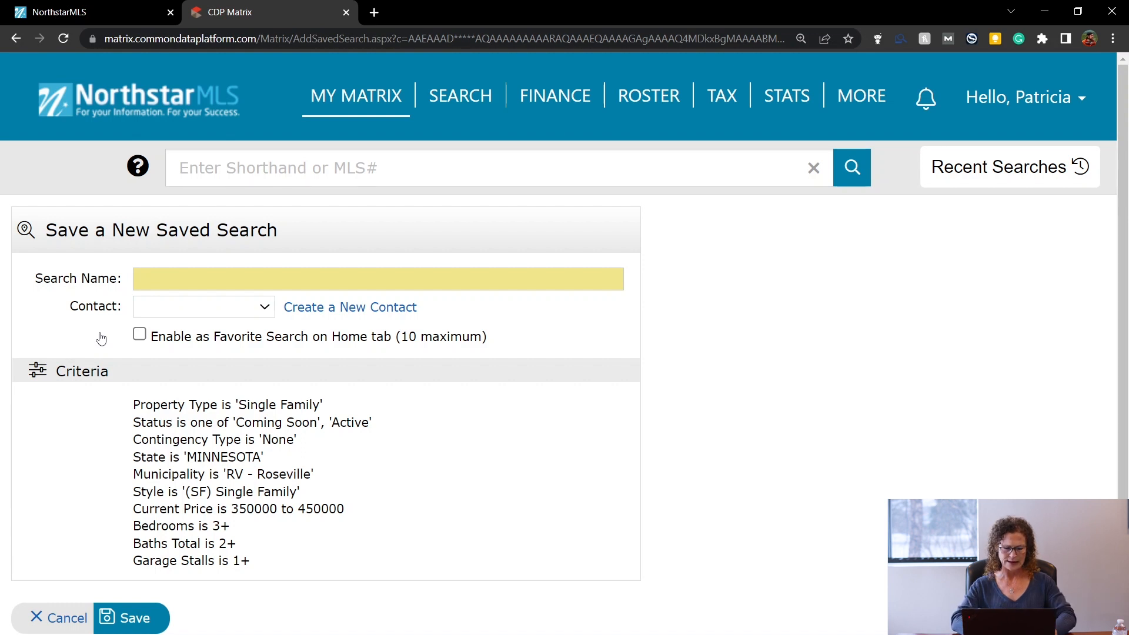
Name the saved search 'Homes for' followed by the clients' surname.
click(152, 275)
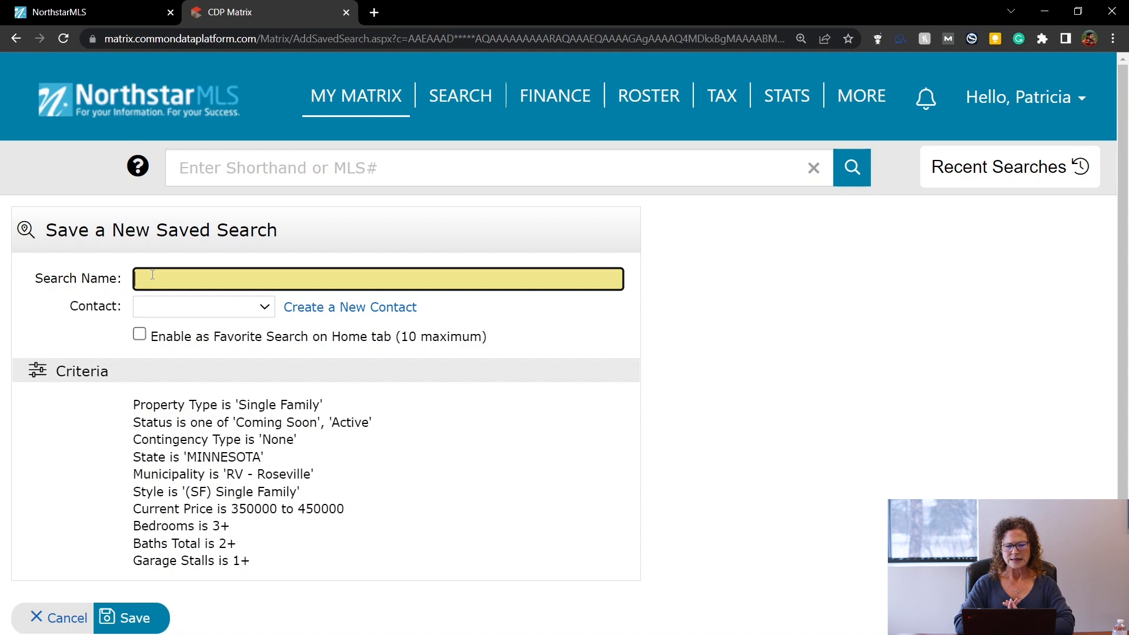
text(Homes for T)
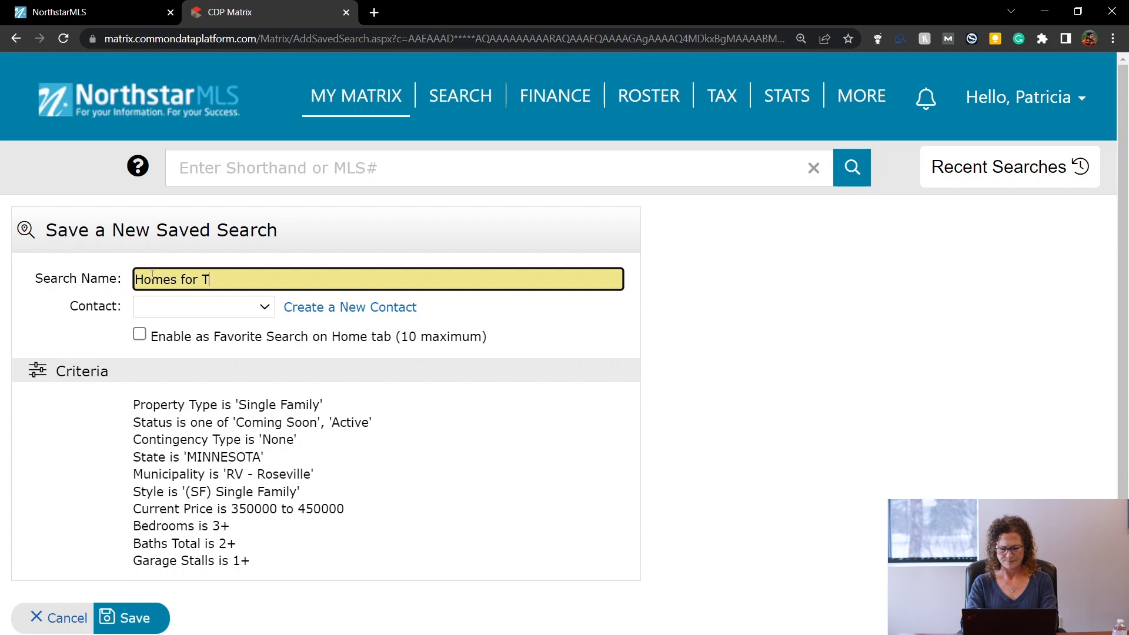
key(BackSpace)
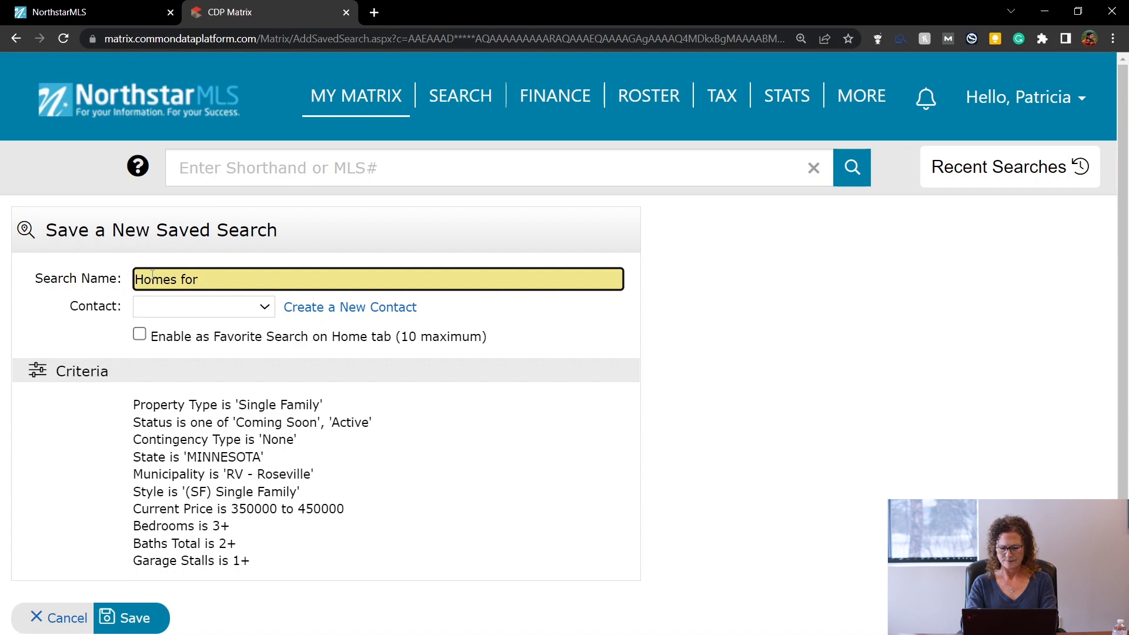
text(Hases)
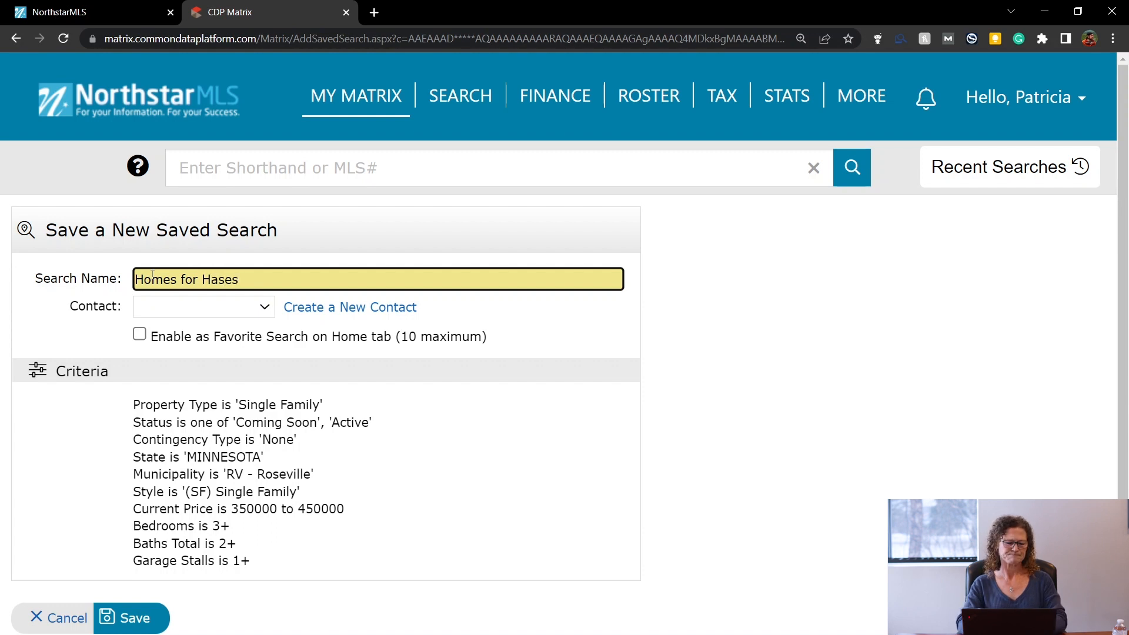
click(216, 310)
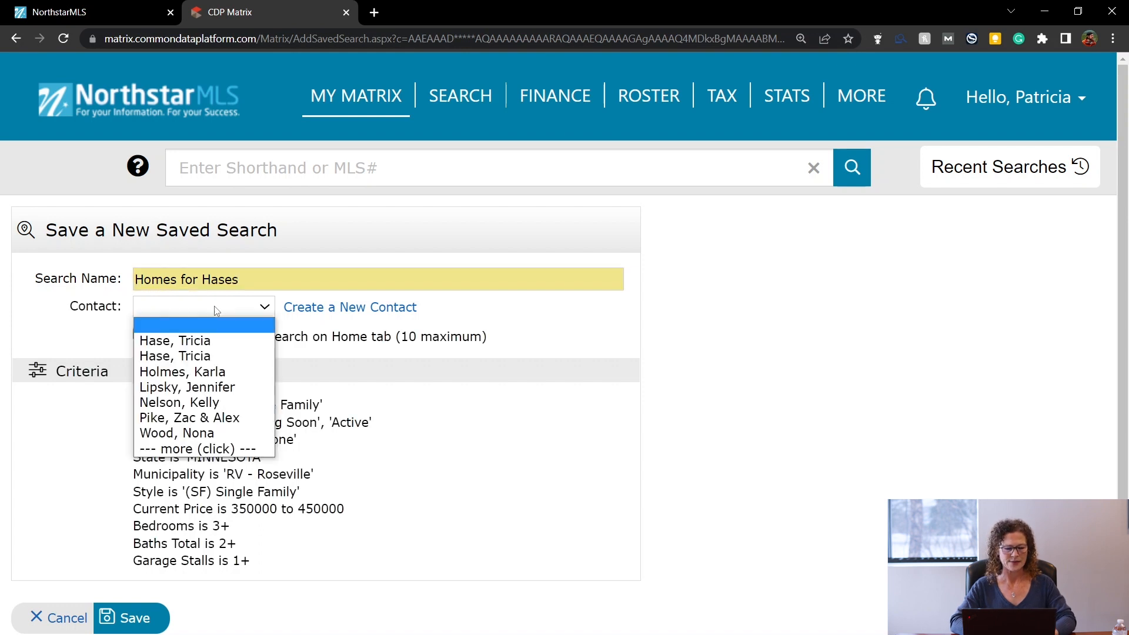
click(313, 310)
click(312, 310)
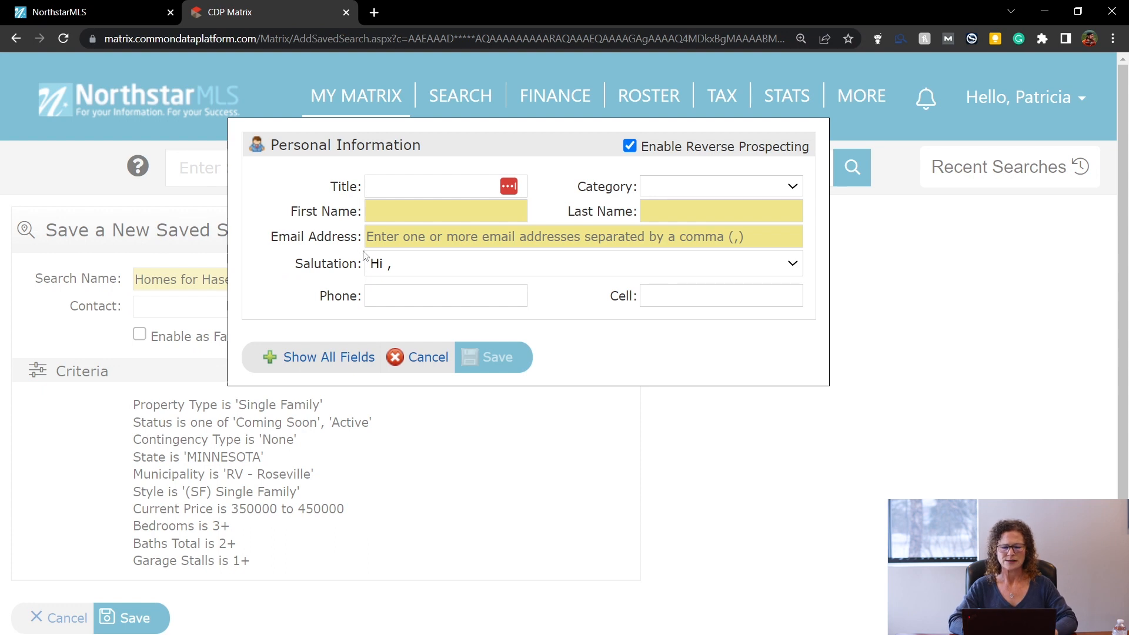
click(415, 214)
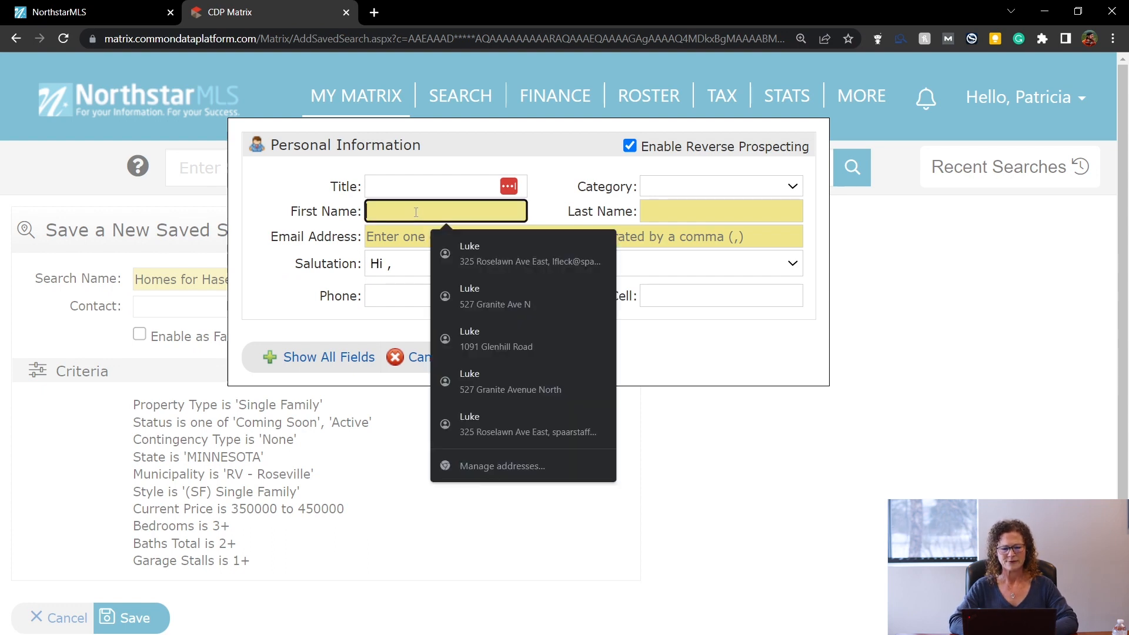
key(Tab)
key(Tab)
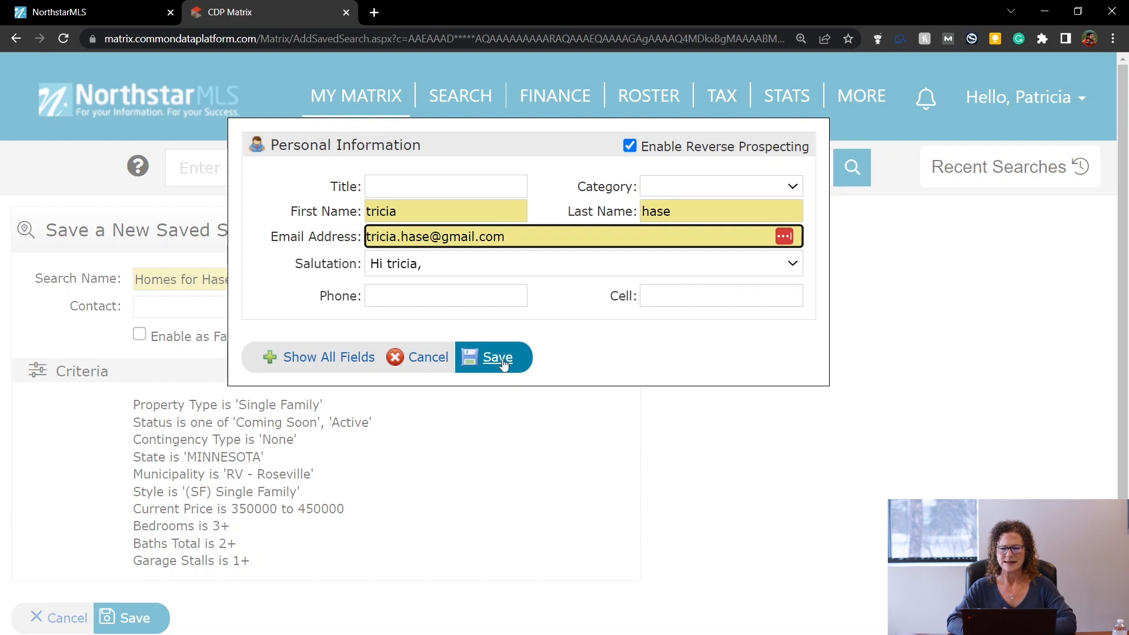
click(423, 362)
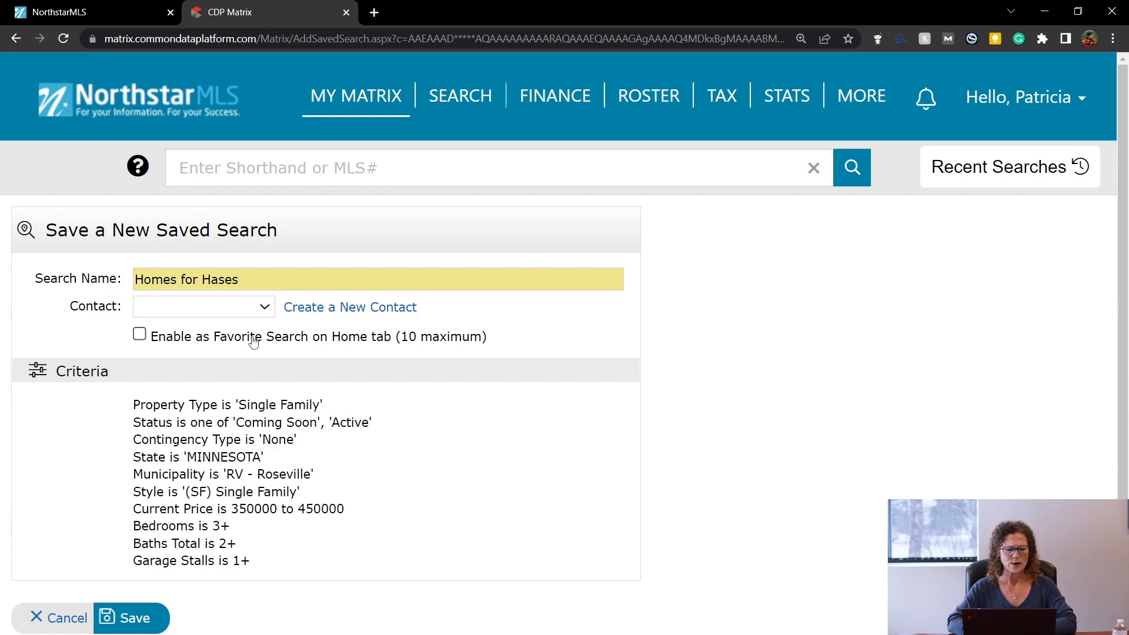
Link the client's contact, enable it as a Favorite Search on the Home tab, and save.
click(246, 307)
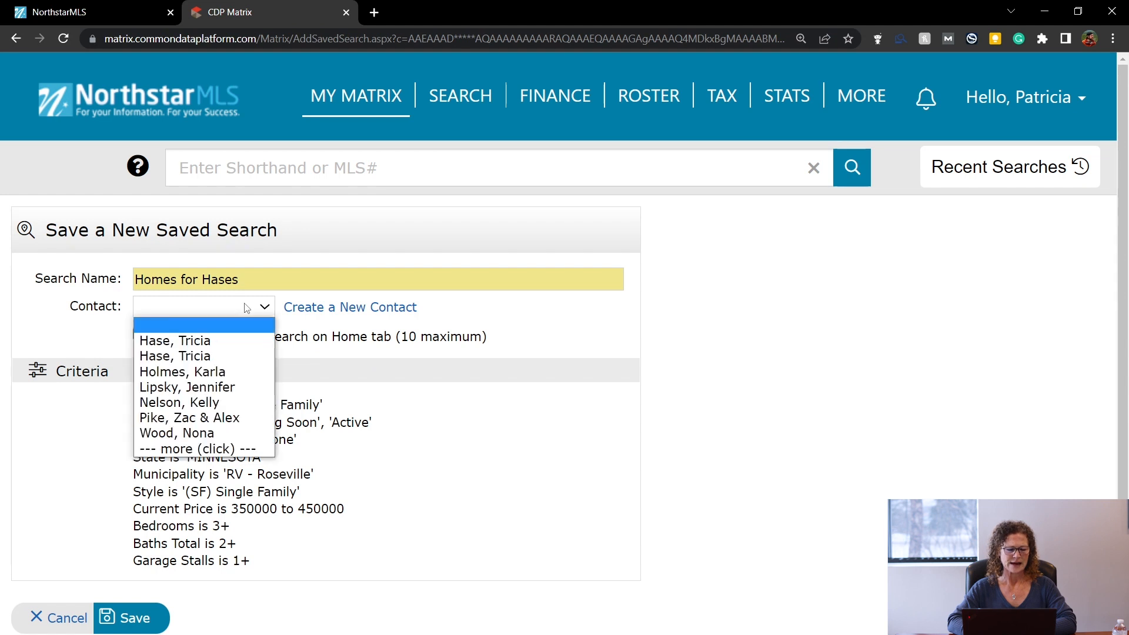
click(234, 356)
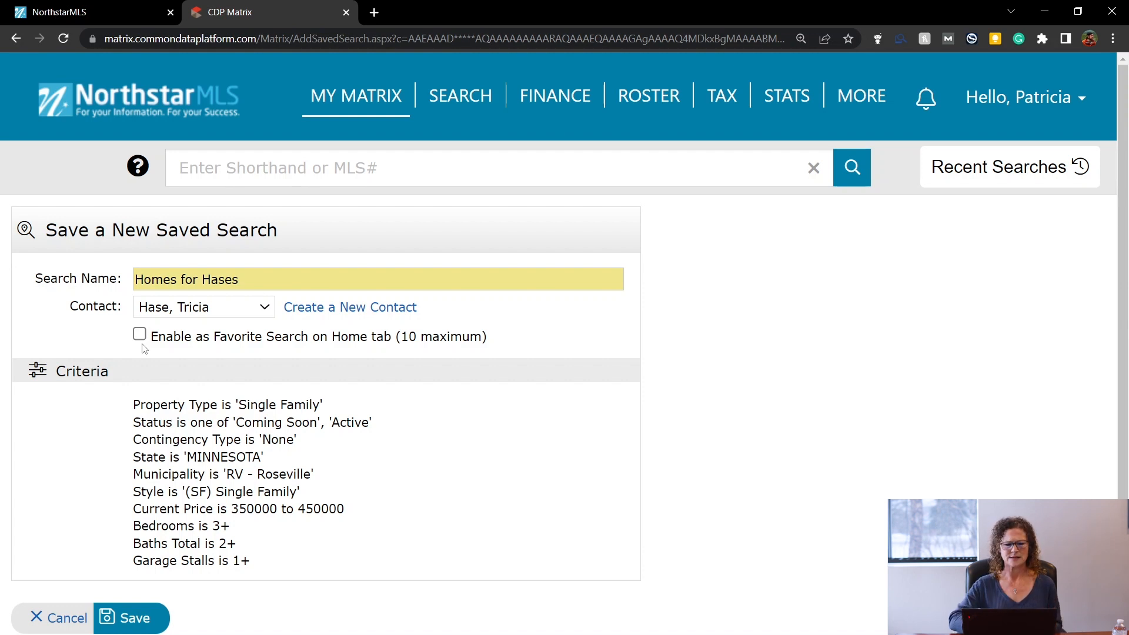
mouse_move(344, 101)
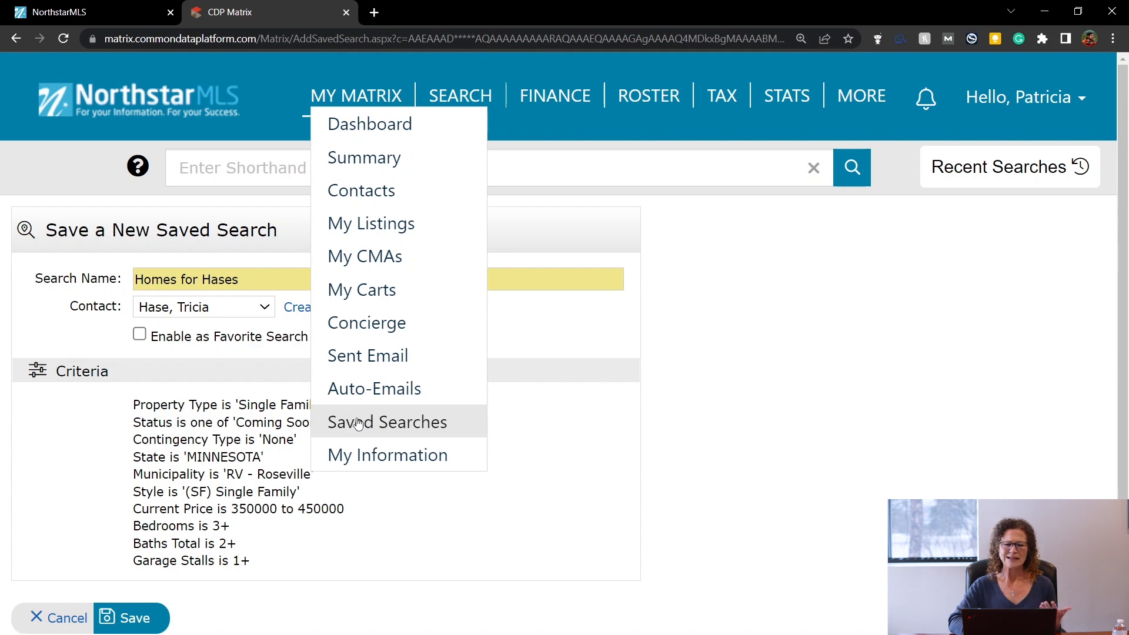
click(140, 336)
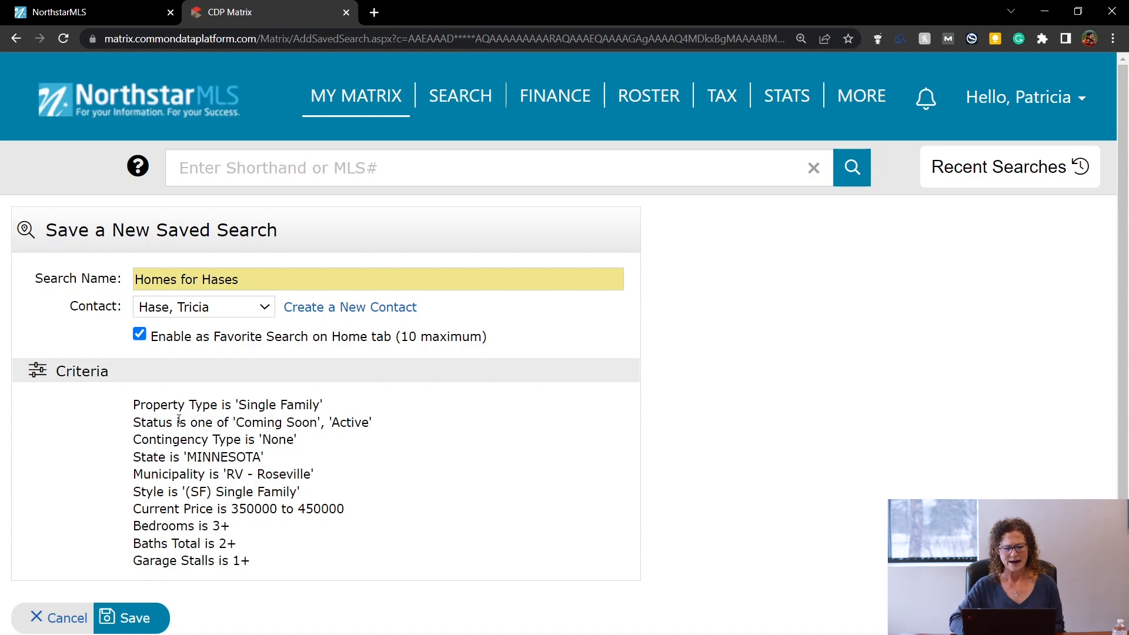
click(135, 623)
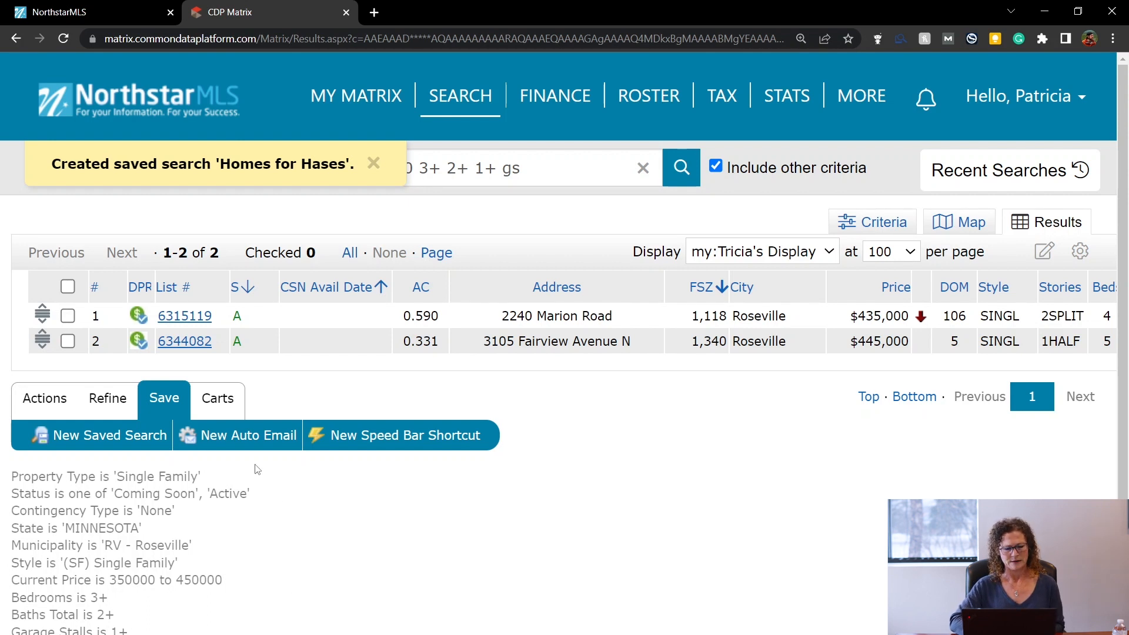
Begin a New Auto Email and bring up the Create a New Contact form.
click(240, 438)
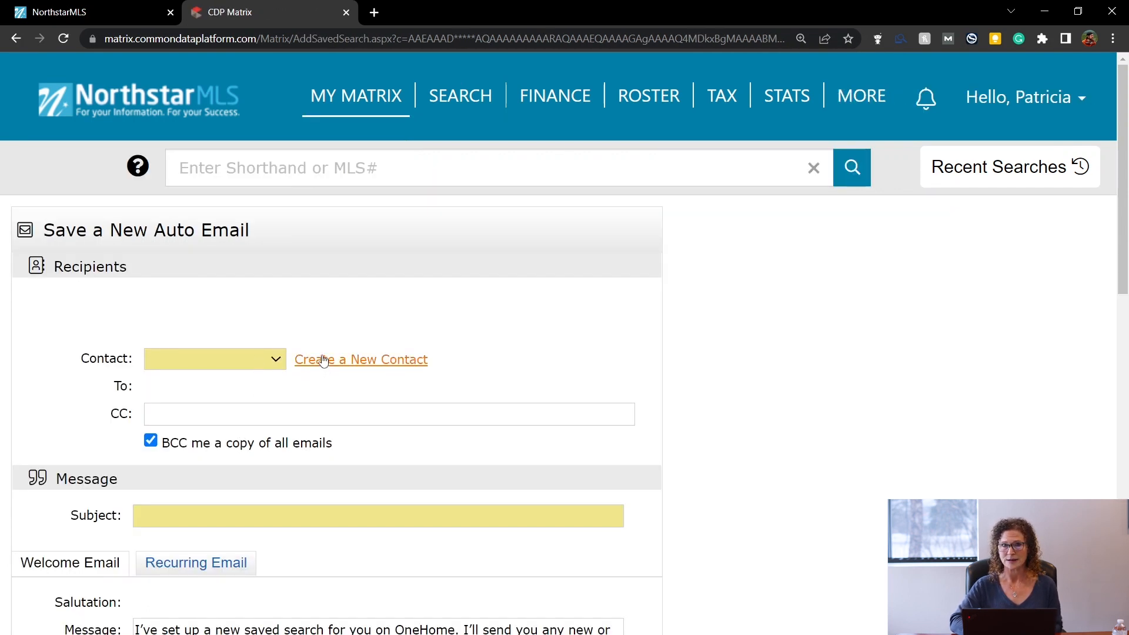
click(323, 362)
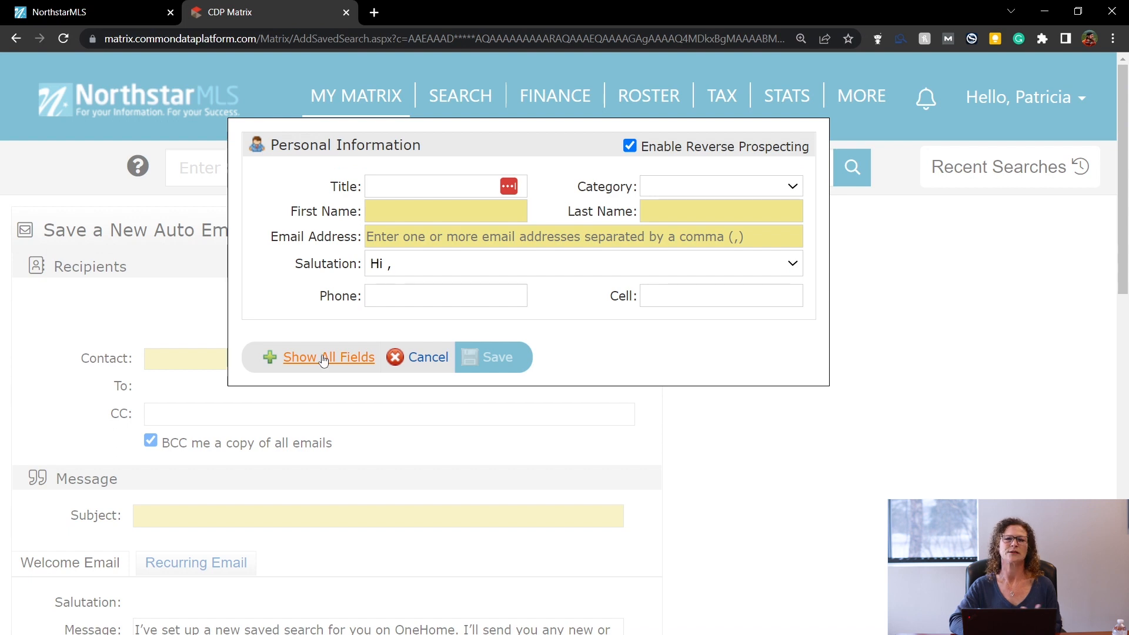
Enter both clients' email addresses, separated by a semicolon, as the contact's email.
click(388, 237)
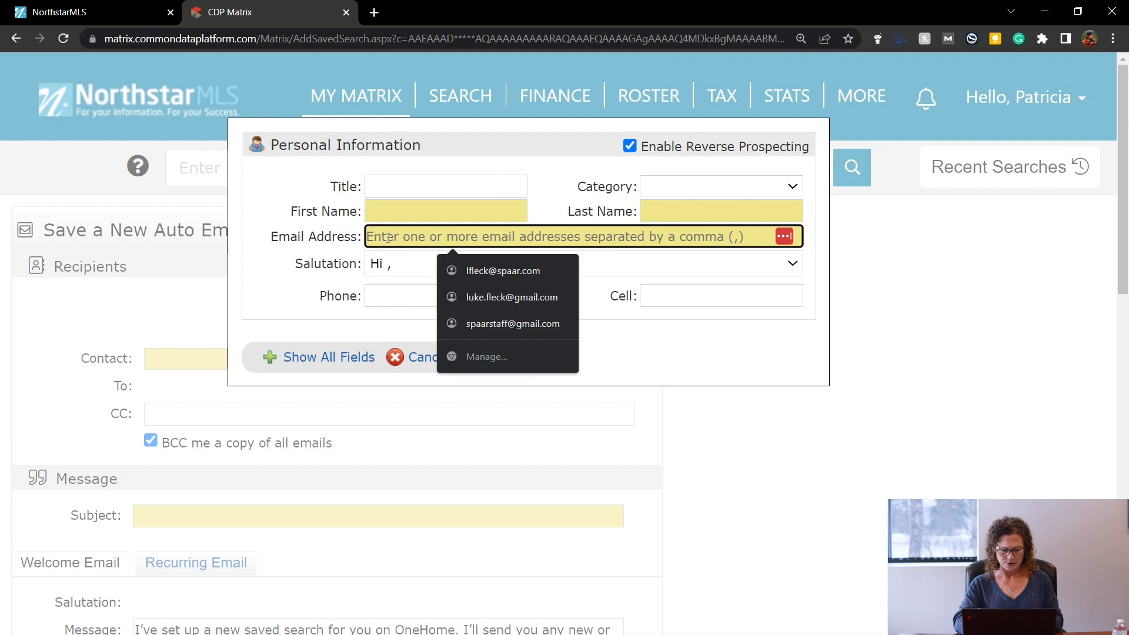
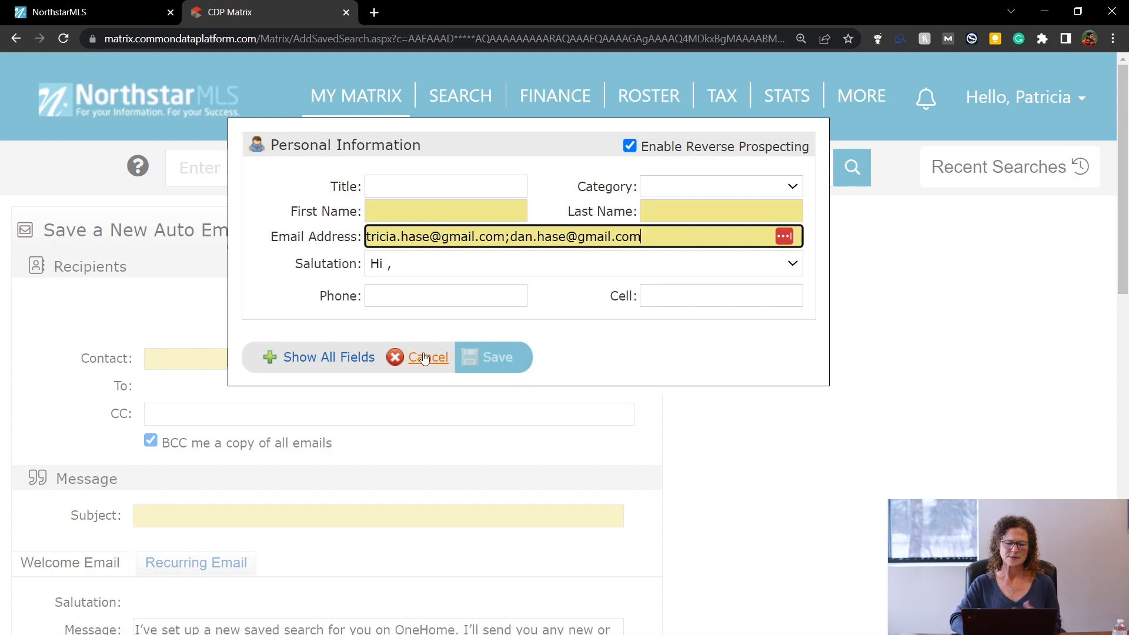
Fill in the couple's first names and surname, and save the new contact.
click(418, 209)
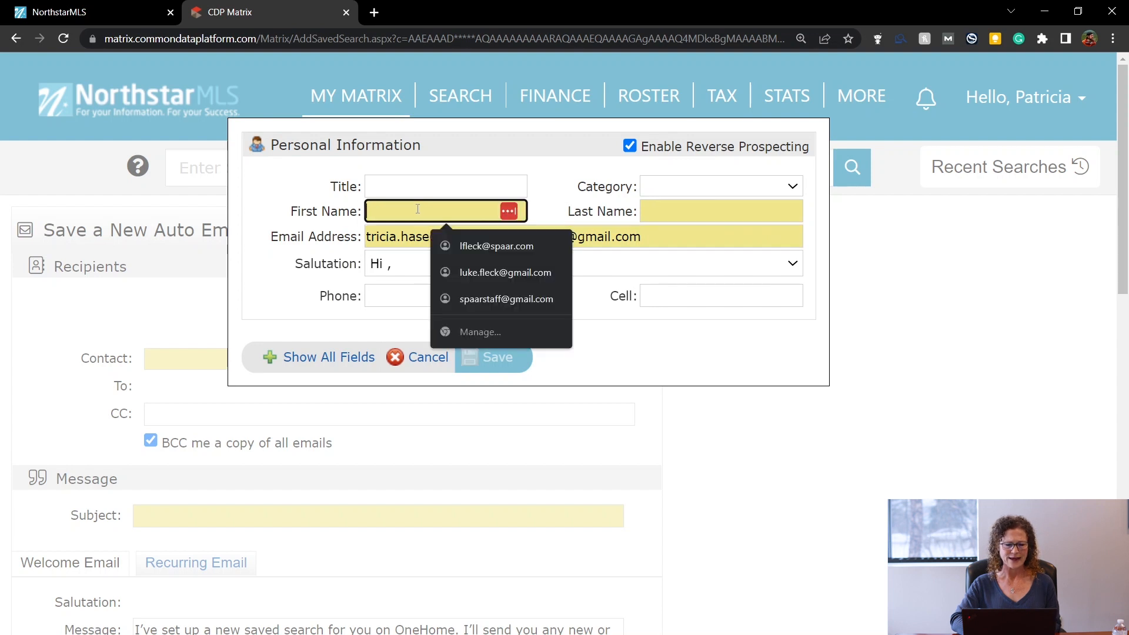
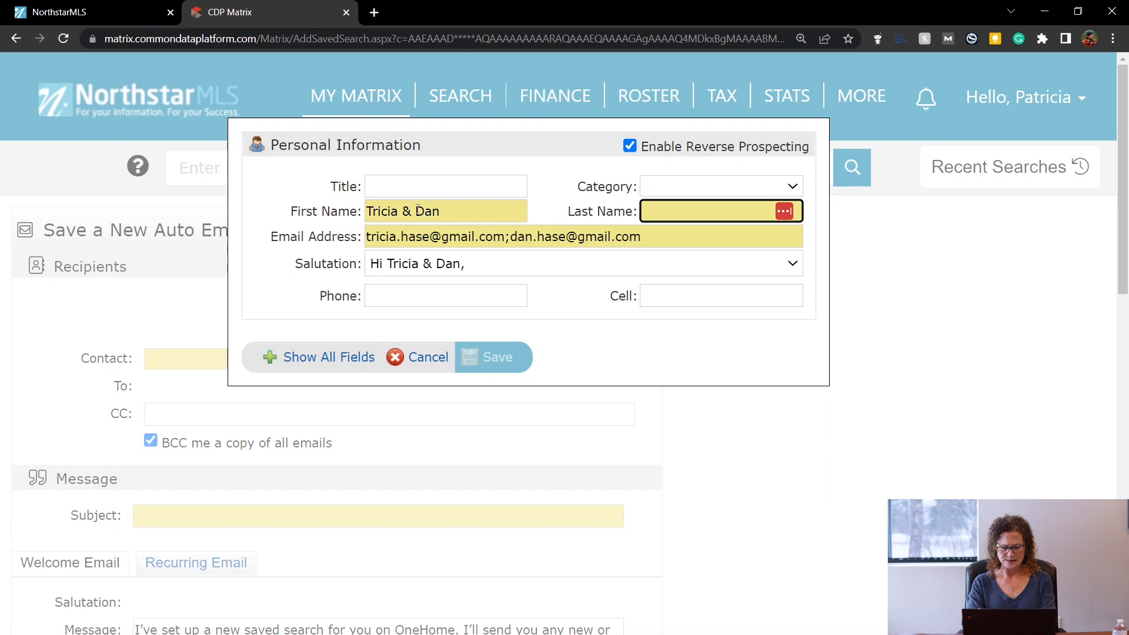
key(Tab)
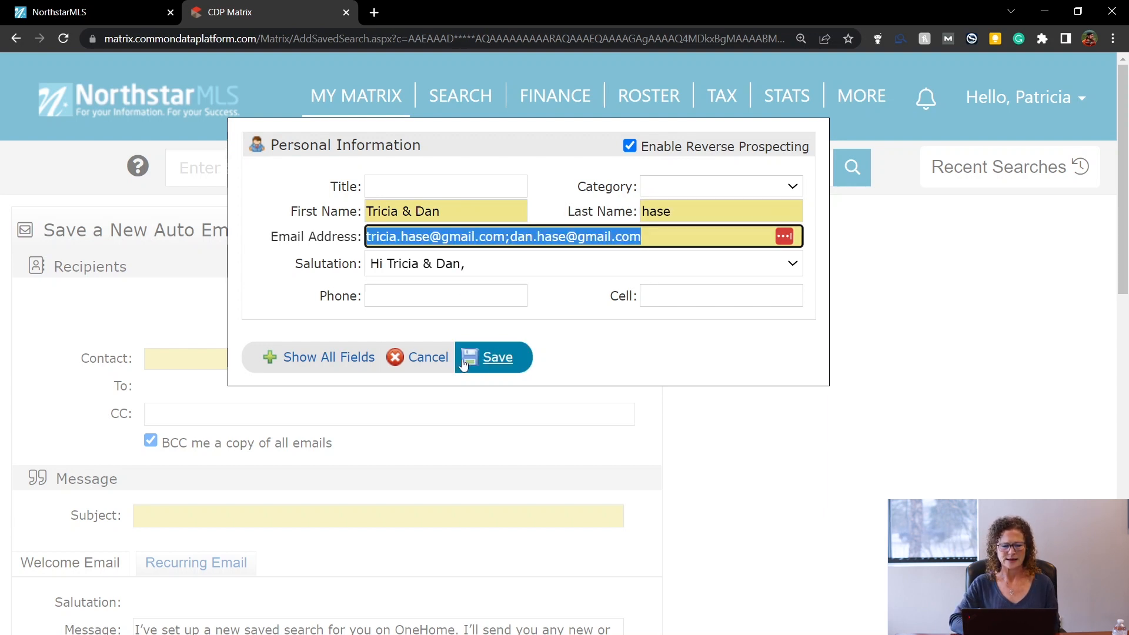
click(429, 358)
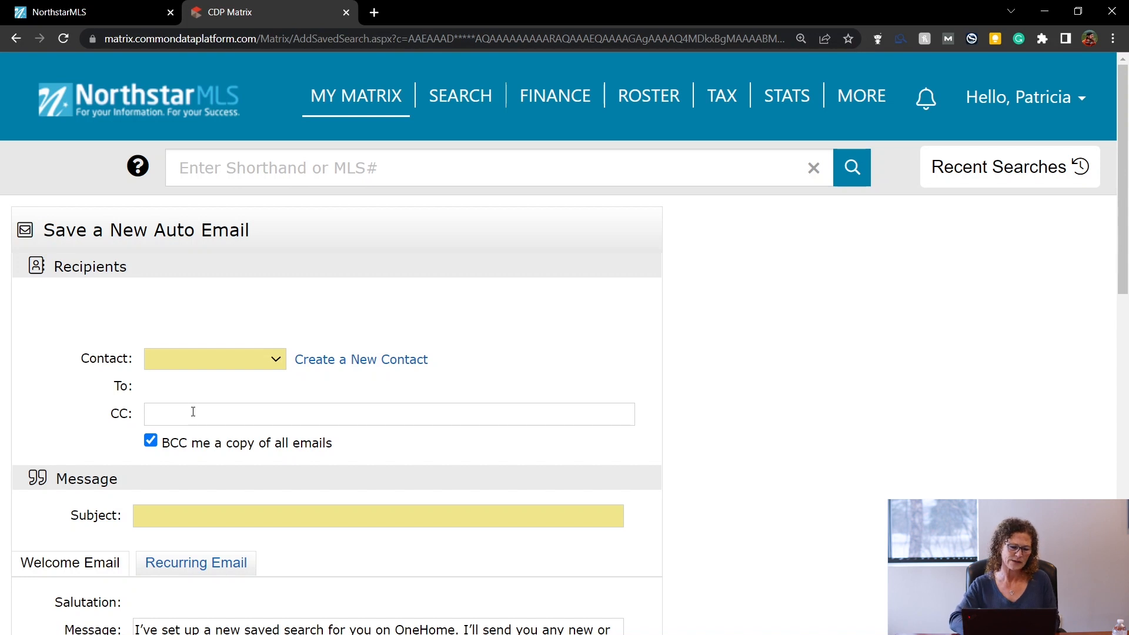
Choose the client contact as the auto email's recipient.
click(204, 357)
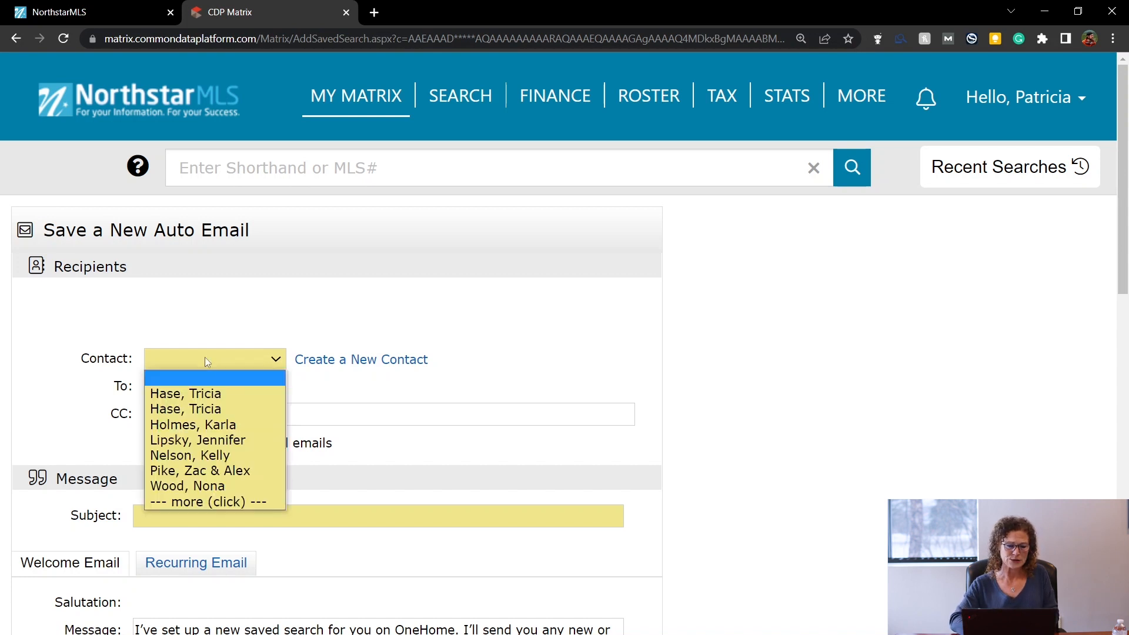
click(204, 397)
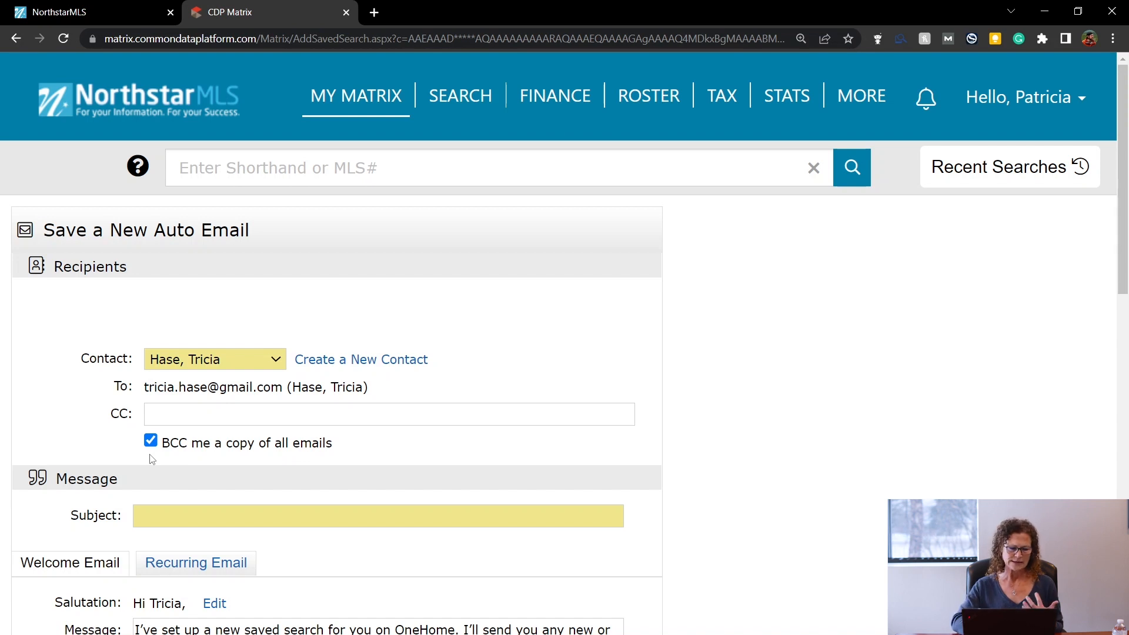
click(163, 517)
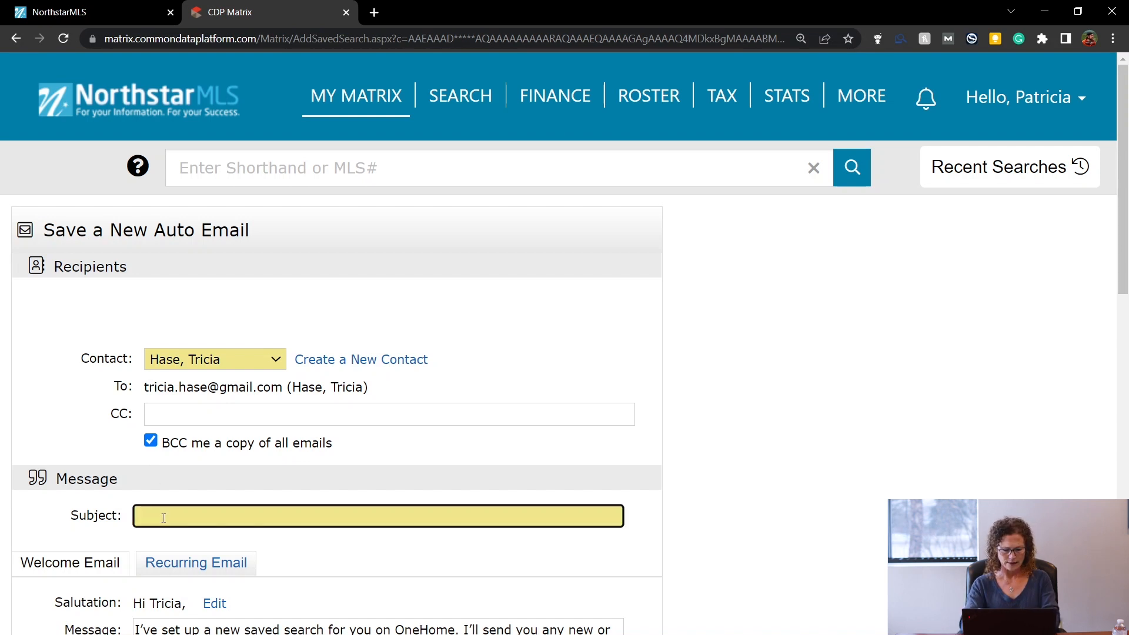
Set the subject to 'Homes from' plus the agent's first name, then show the Recurring Email message.
text(Homes from )
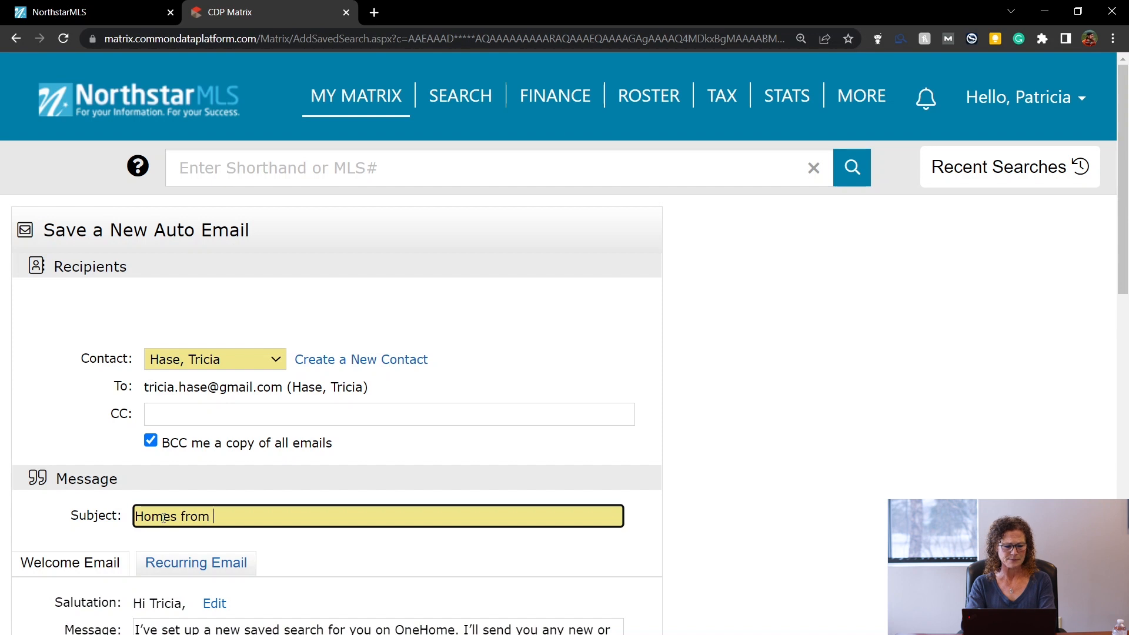
text(Tricia)
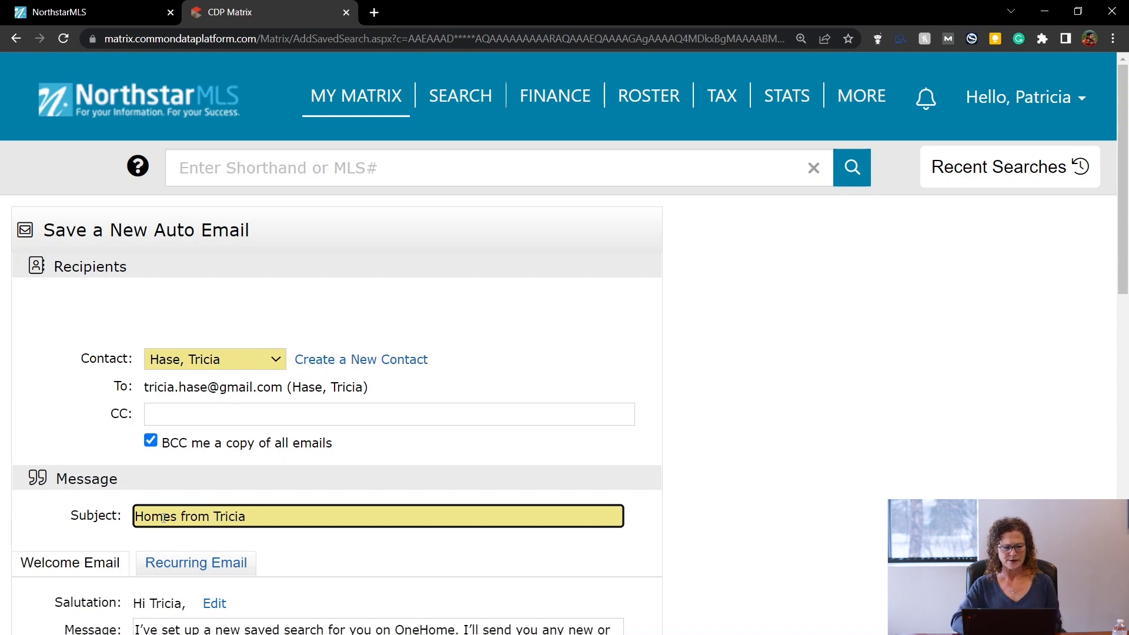
click(98, 542)
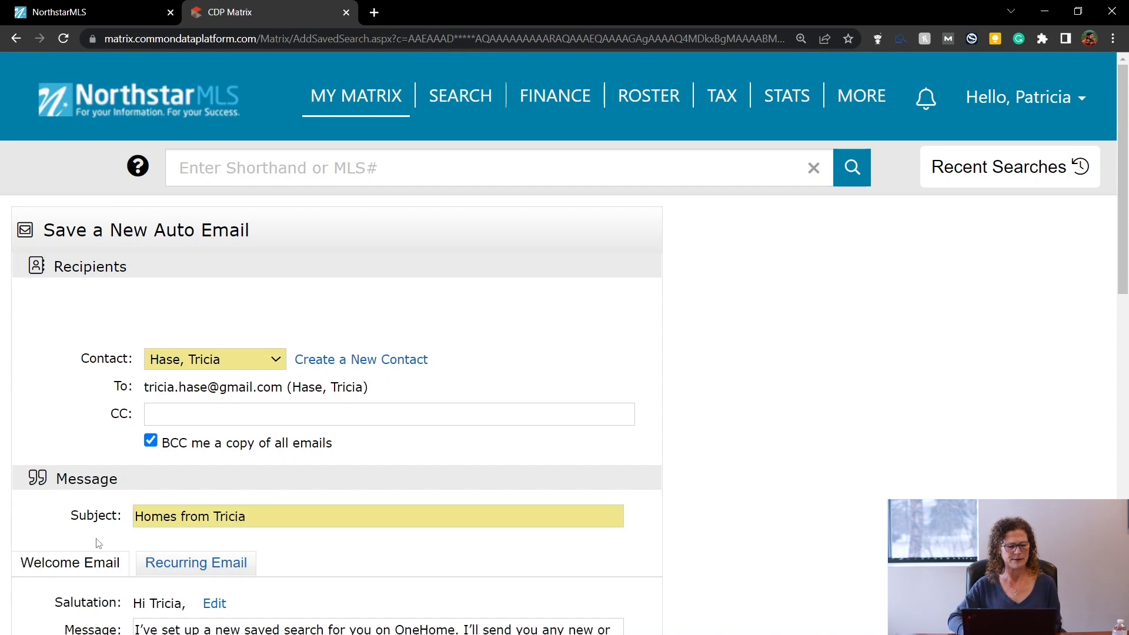
scroll(97, 543, down, 3)
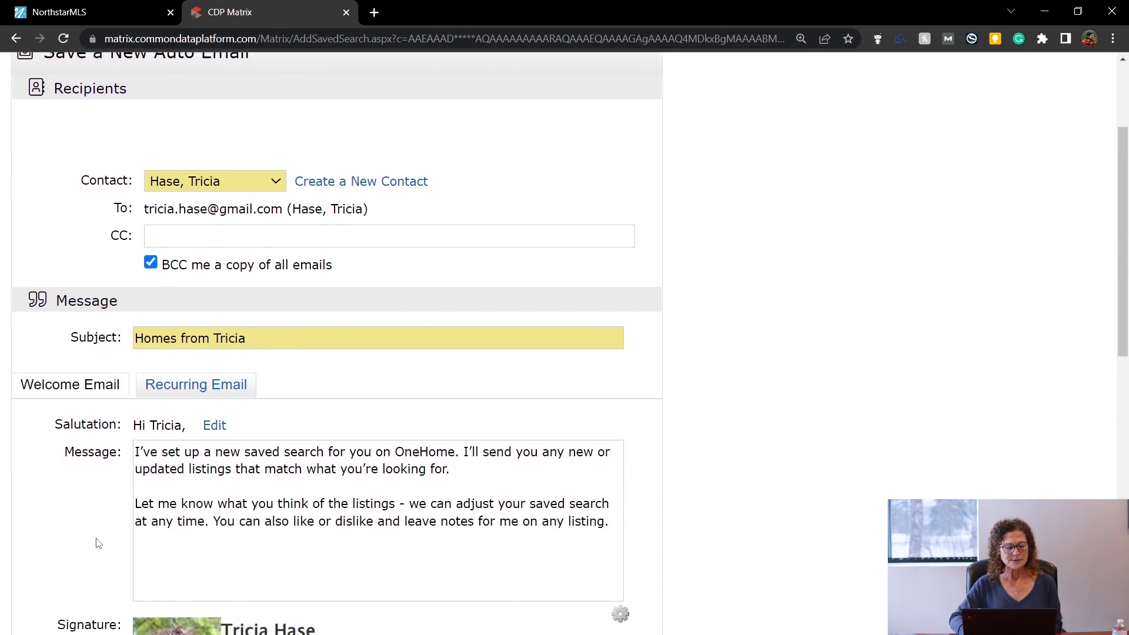
scroll(98, 543, down, 1)
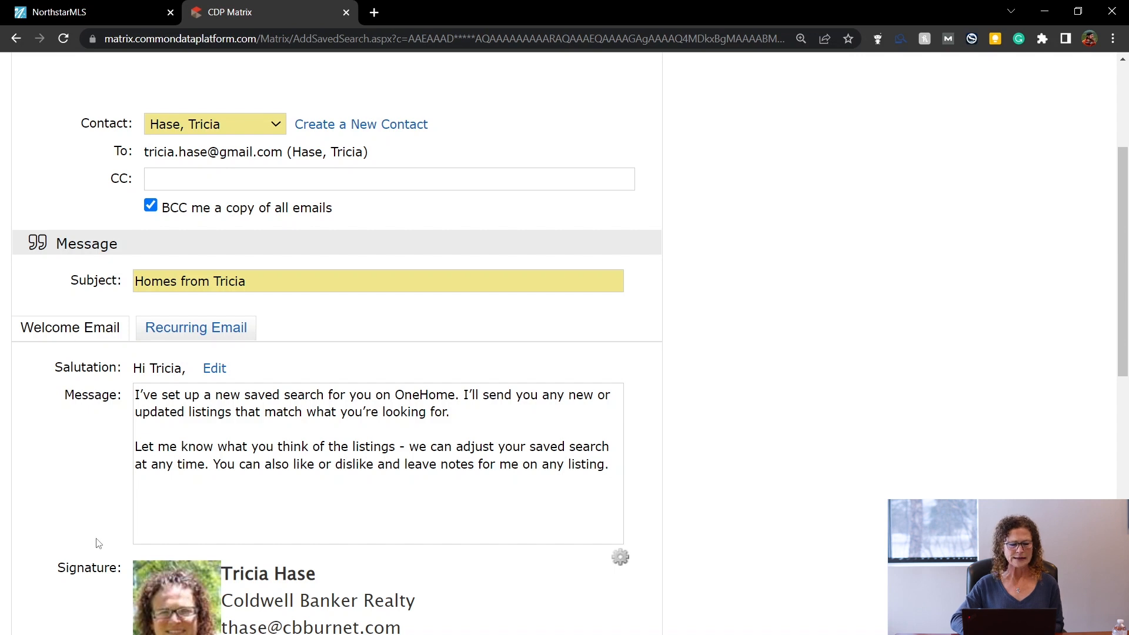
click(184, 332)
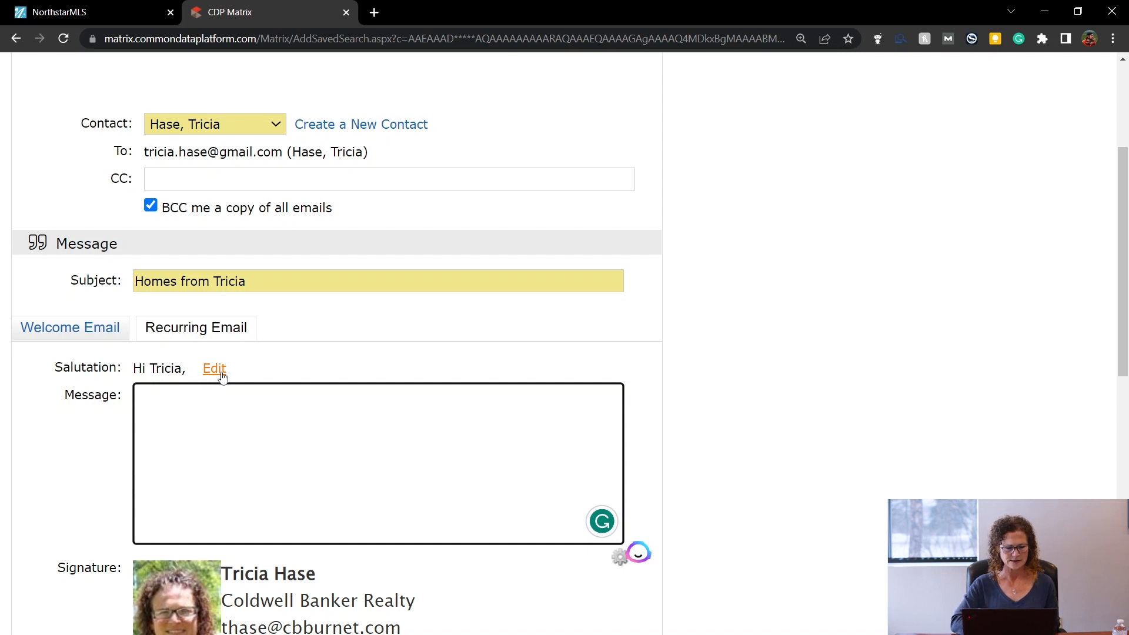
click(82, 504)
scroll(84, 504, down, 1)
scroll(82, 504, down, 5)
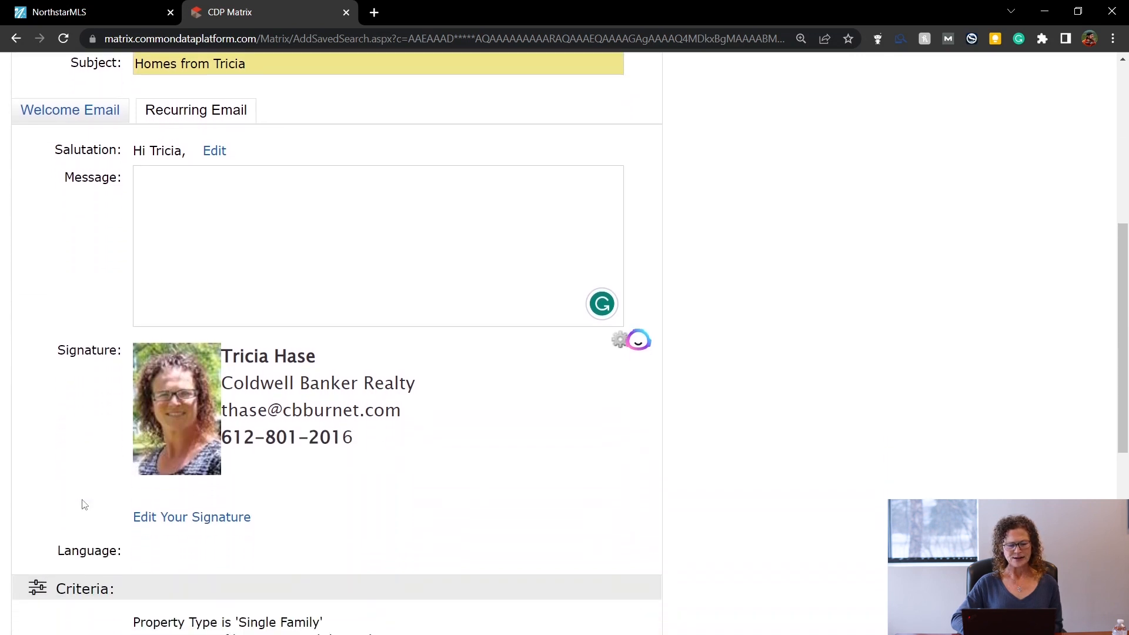
scroll(84, 504, down, 1)
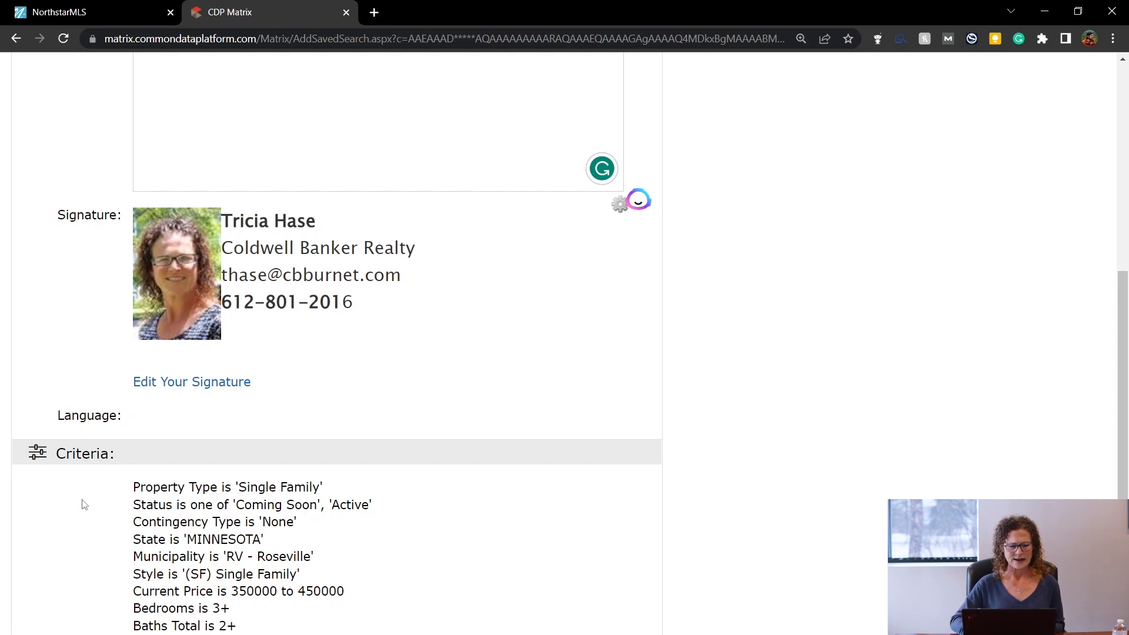
scroll(84, 505, down, 4)
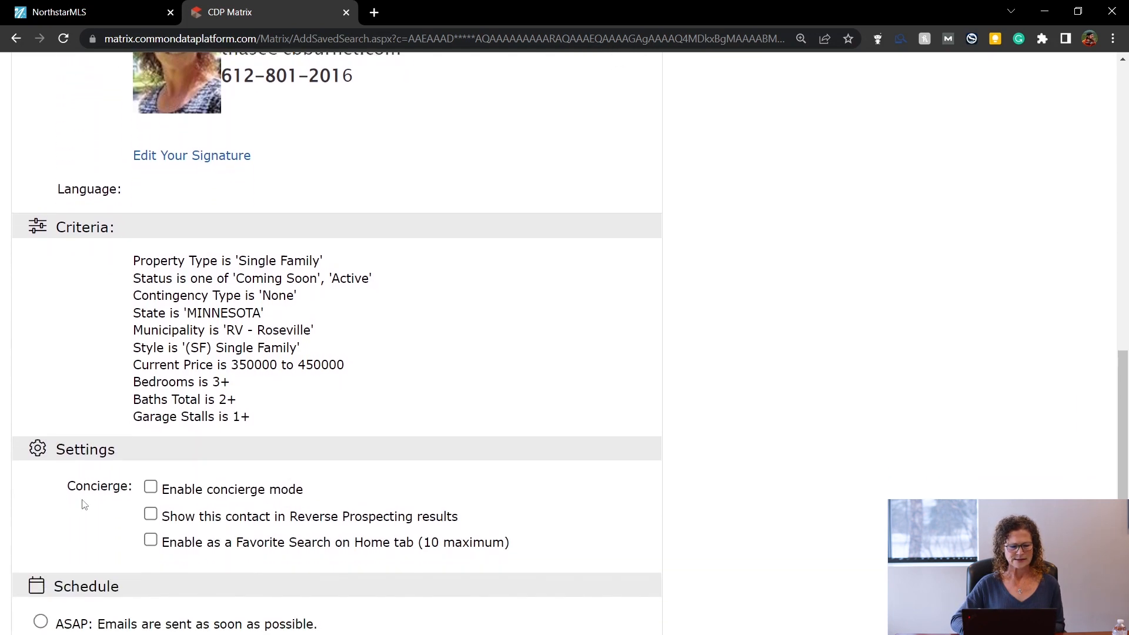
scroll(85, 505, down, 1)
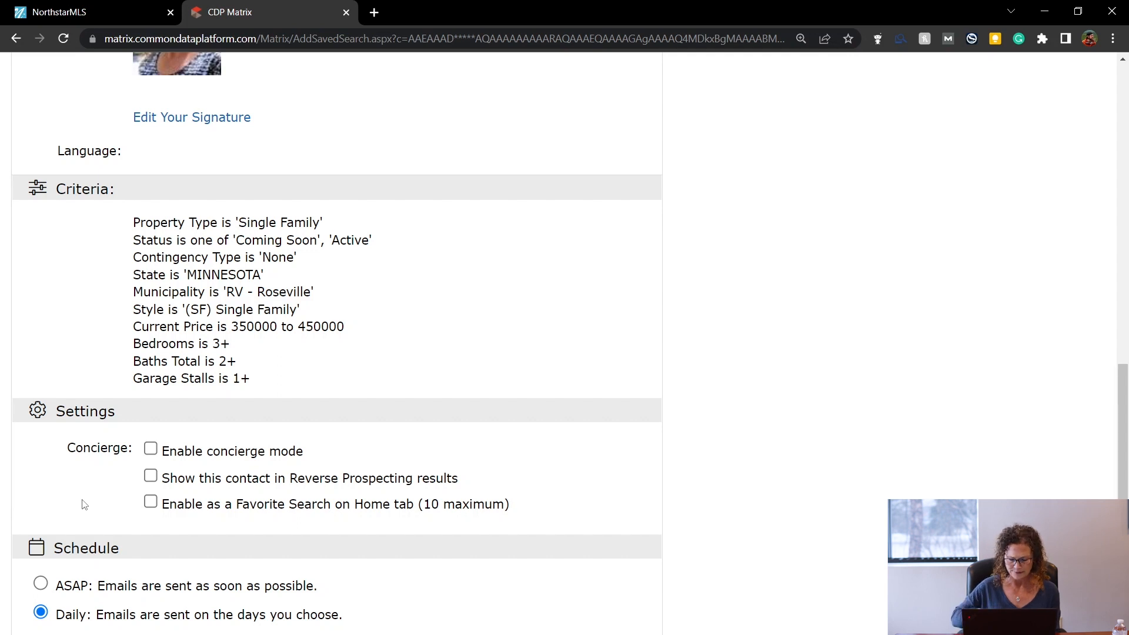
click(151, 450)
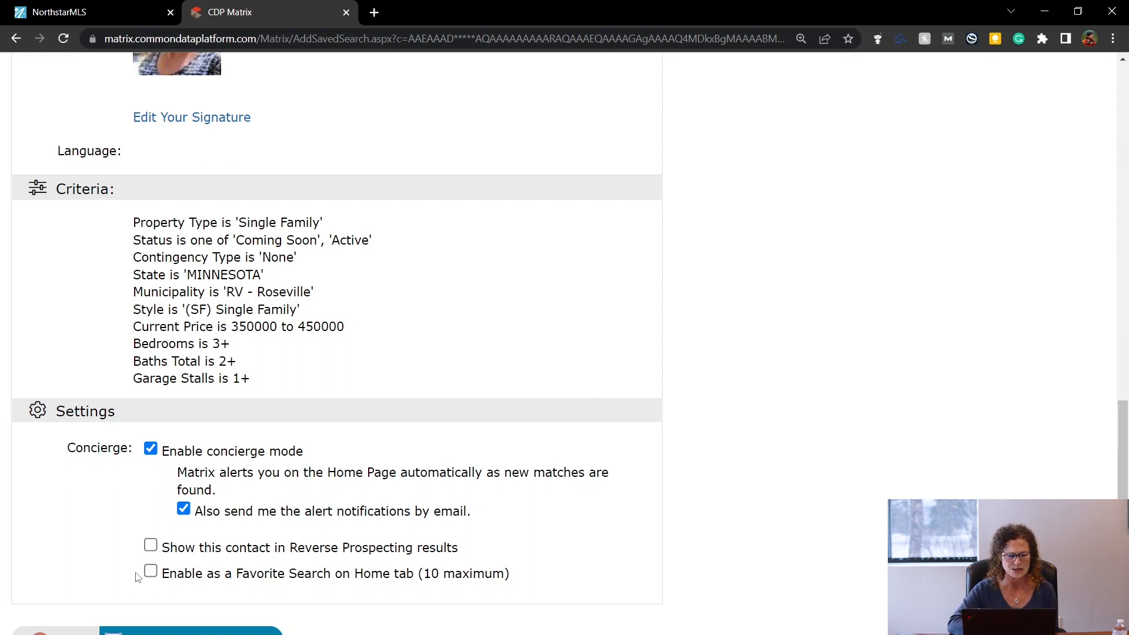
click(151, 450)
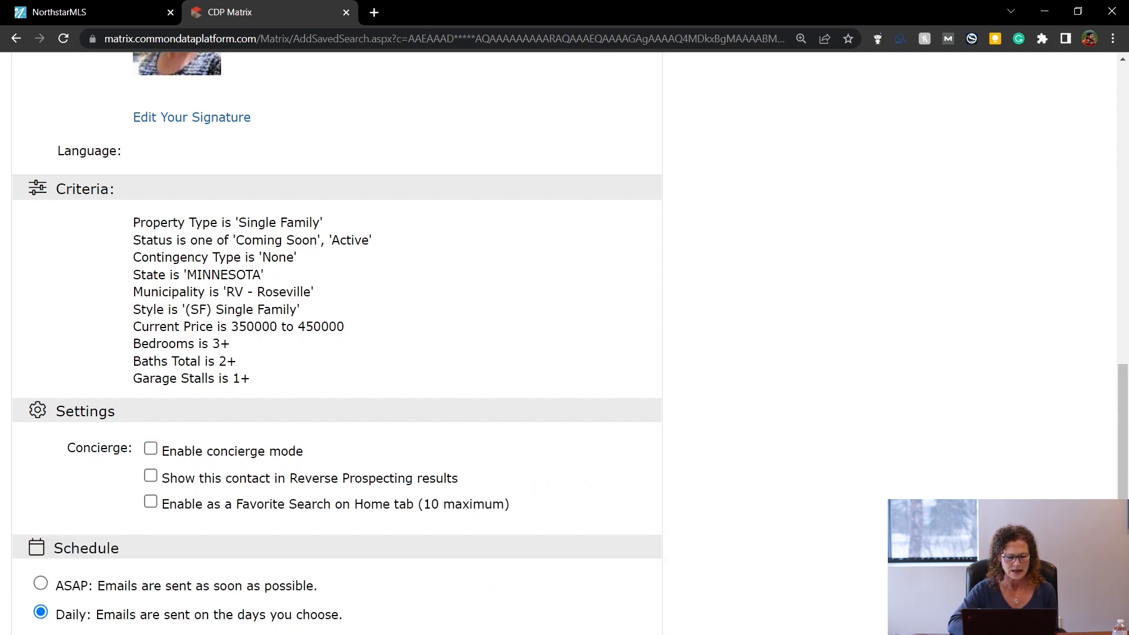
scroll(337, 343, down, 3)
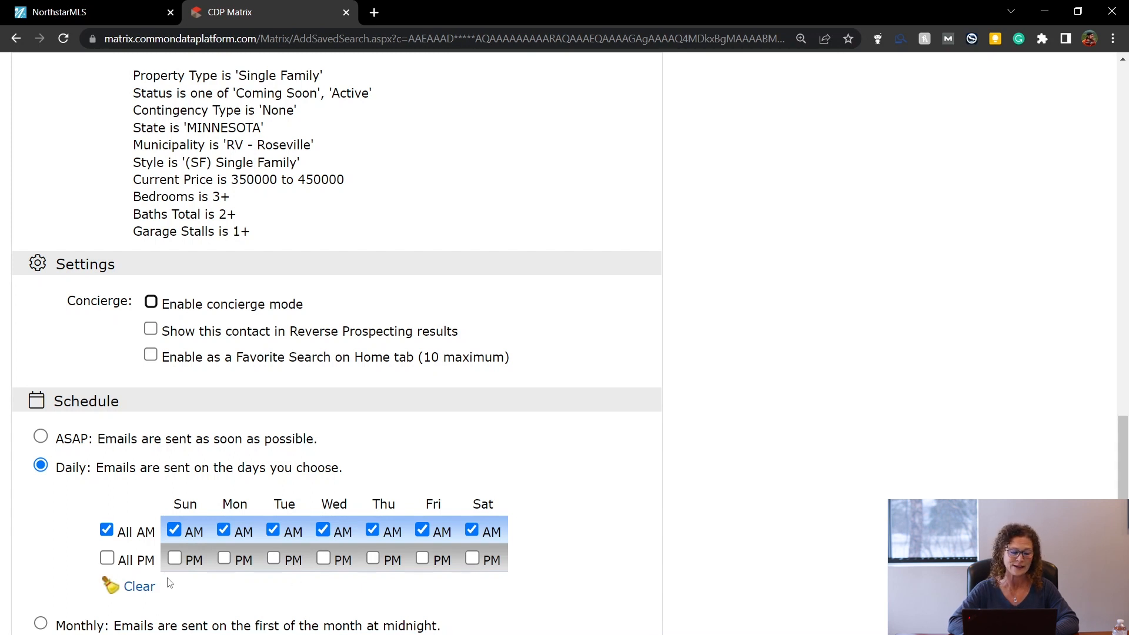
Limit the daily auto email schedule to a single Friday PM send, clearing all AM sends.
click(107, 531)
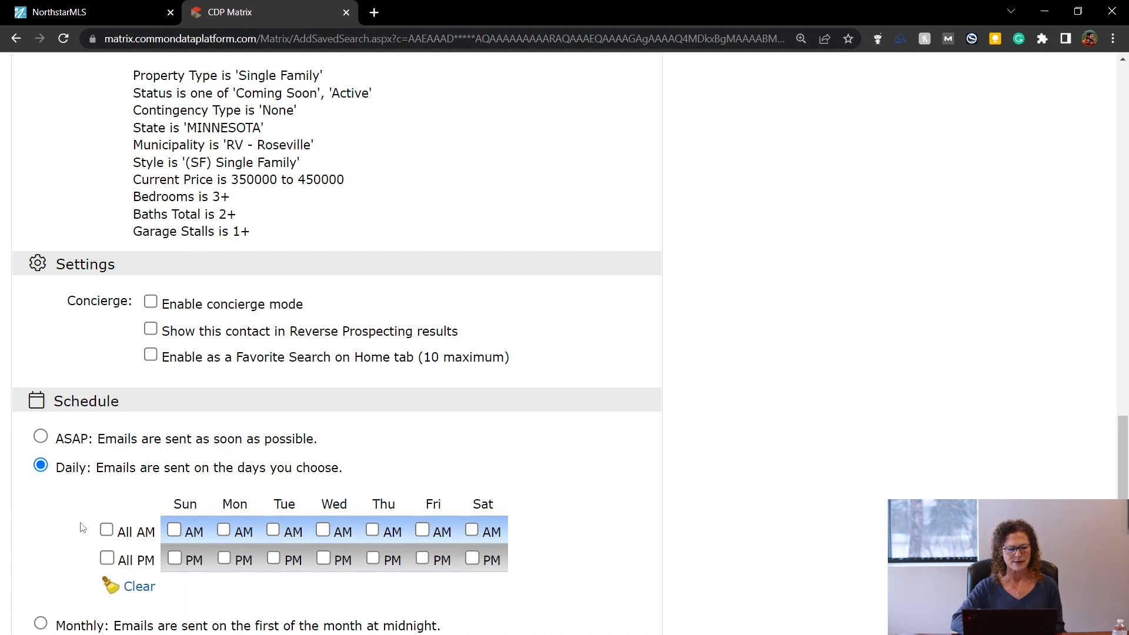
click(421, 559)
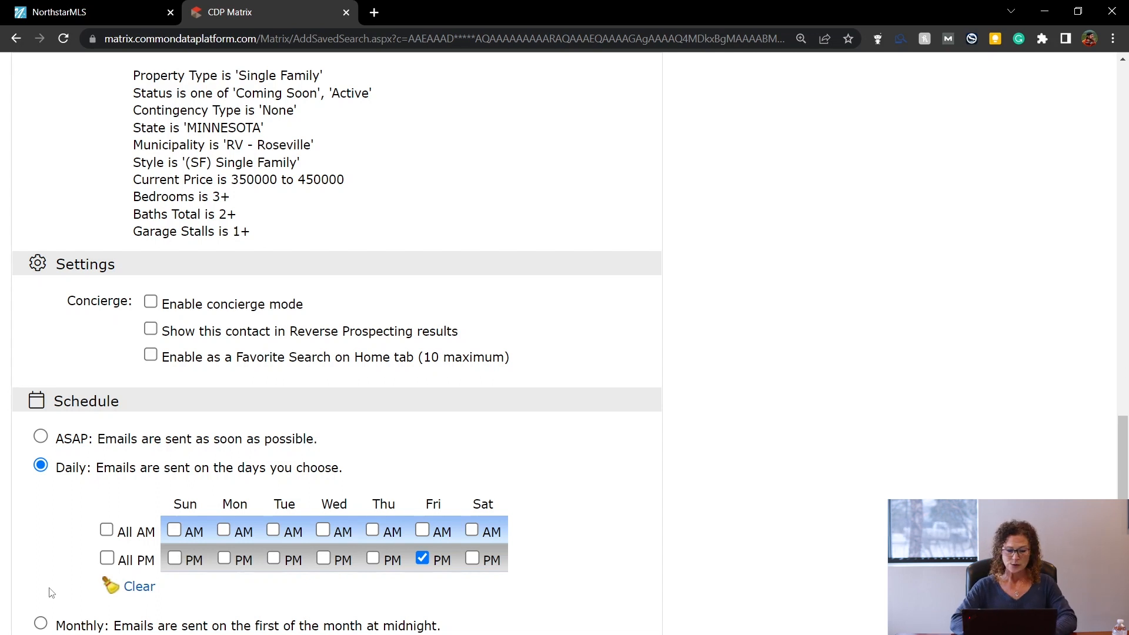
Set the auto email's delivery to ASAP and save it.
click(41, 438)
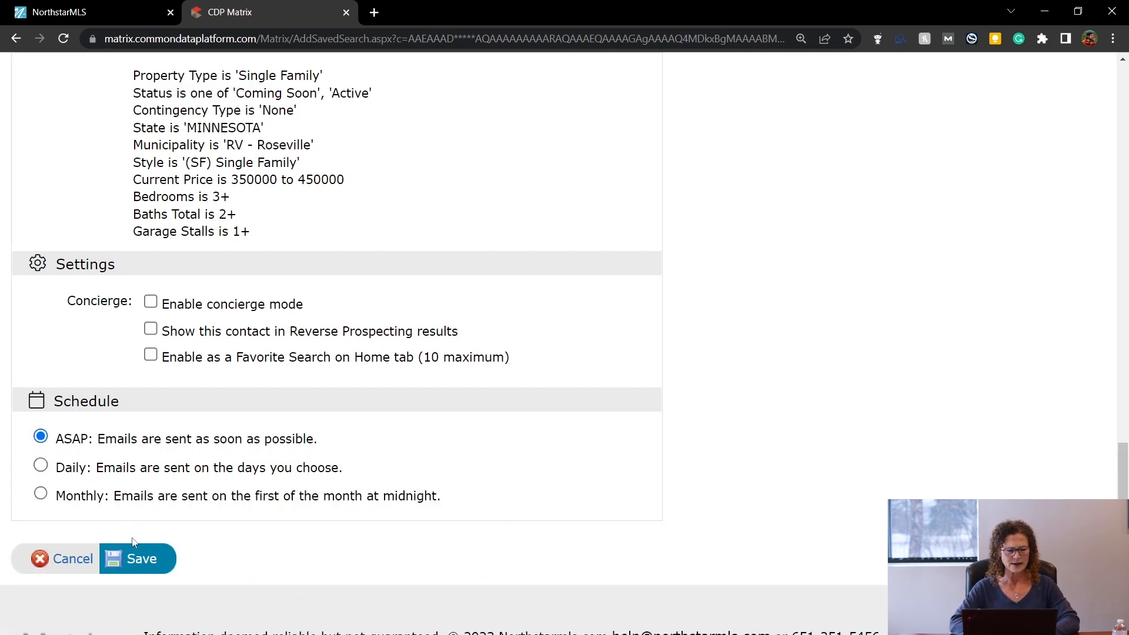
click(142, 559)
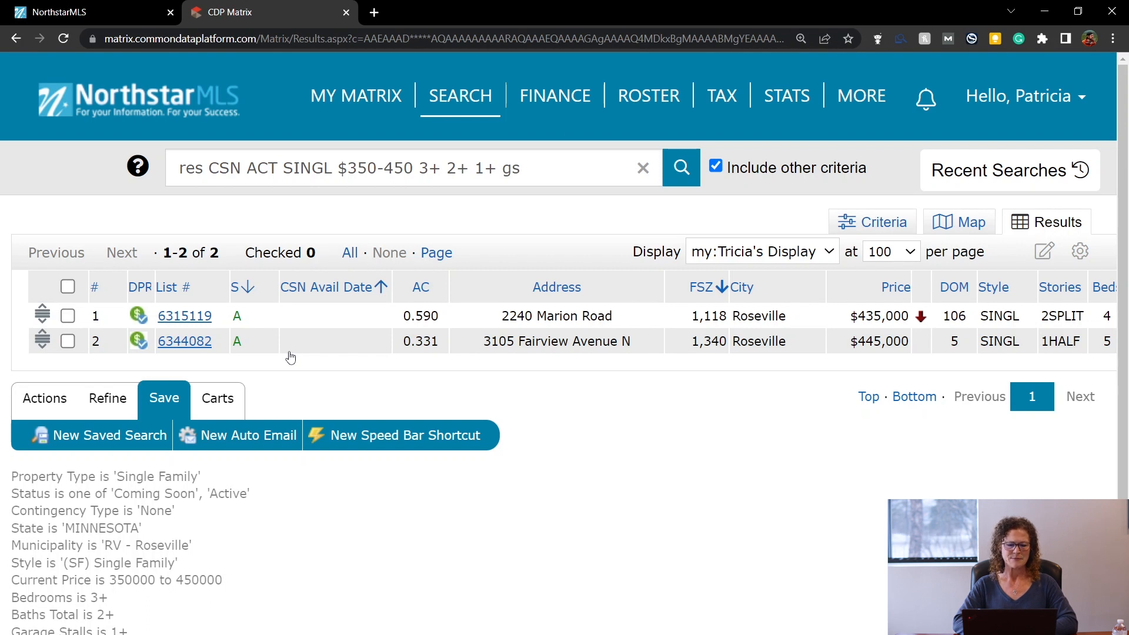
Bring up the MY MATRIX menu listing Contacts, My Carts and Auto-Emails.
mouse_move(346, 96)
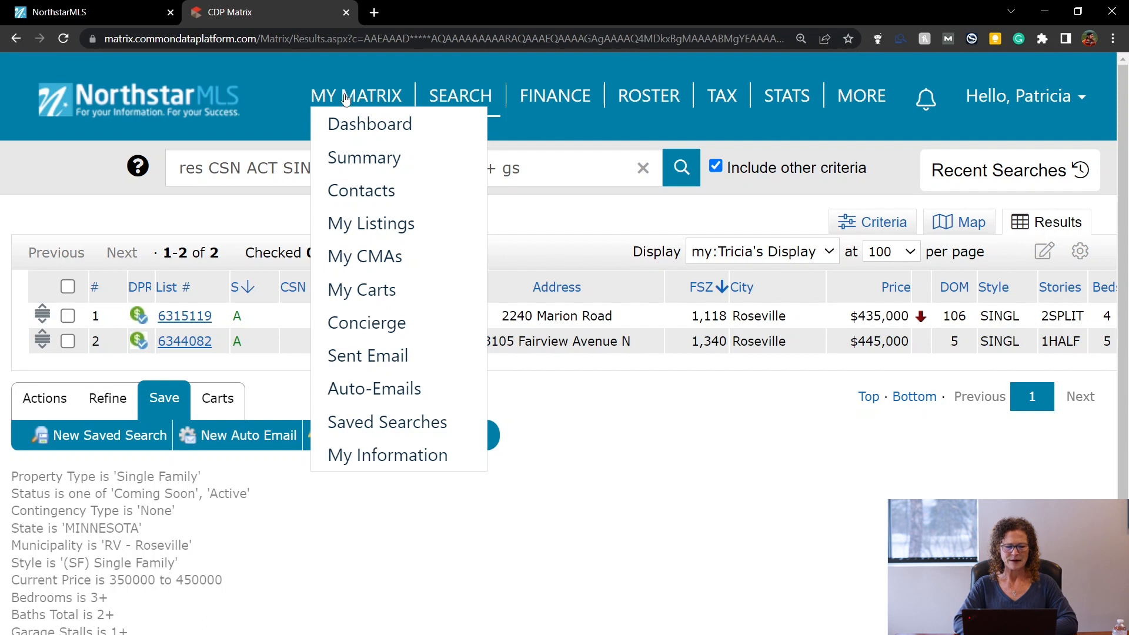
In Auto-Emails, expand the newest auto email, view its criteria, and open its settings page.
click(349, 389)
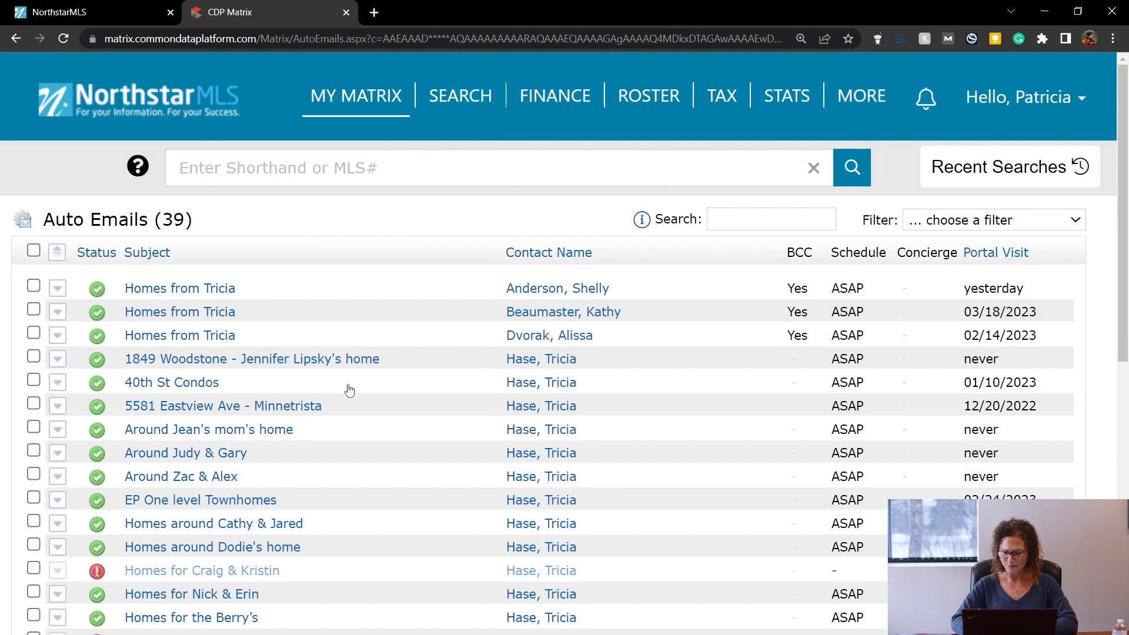
scroll(350, 389, down, 4)
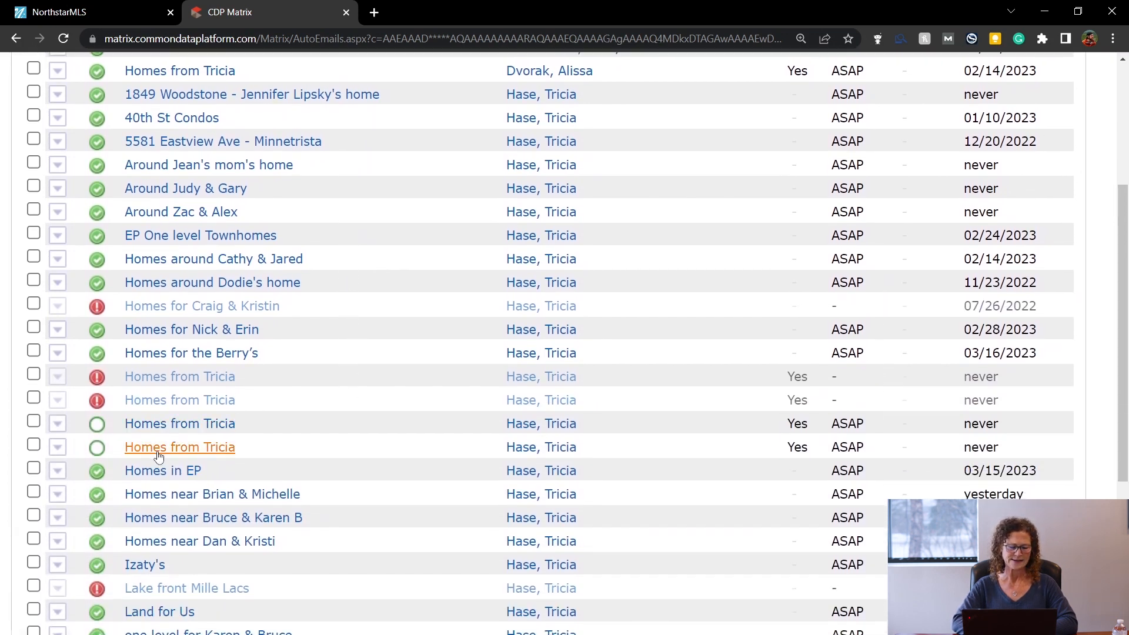
click(159, 448)
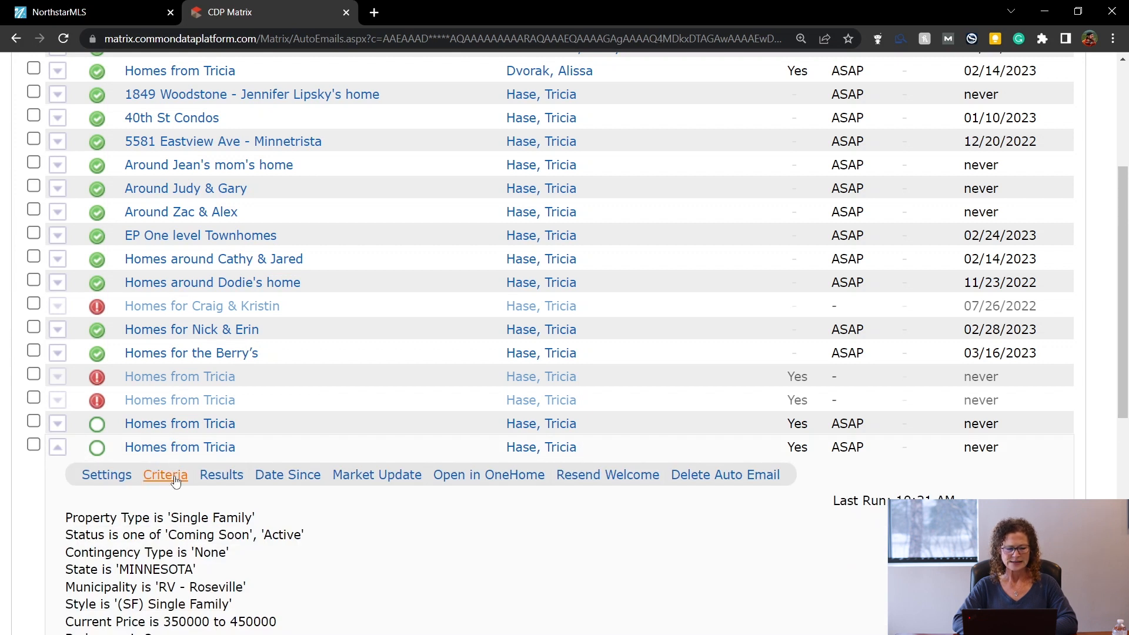
click(165, 475)
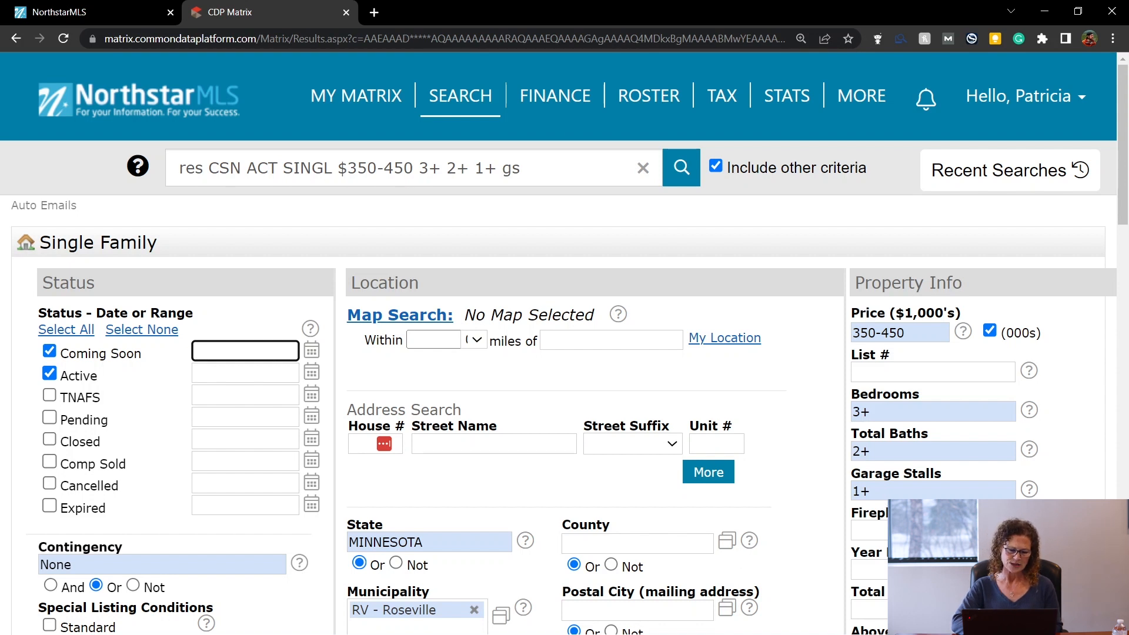
click(68, 633)
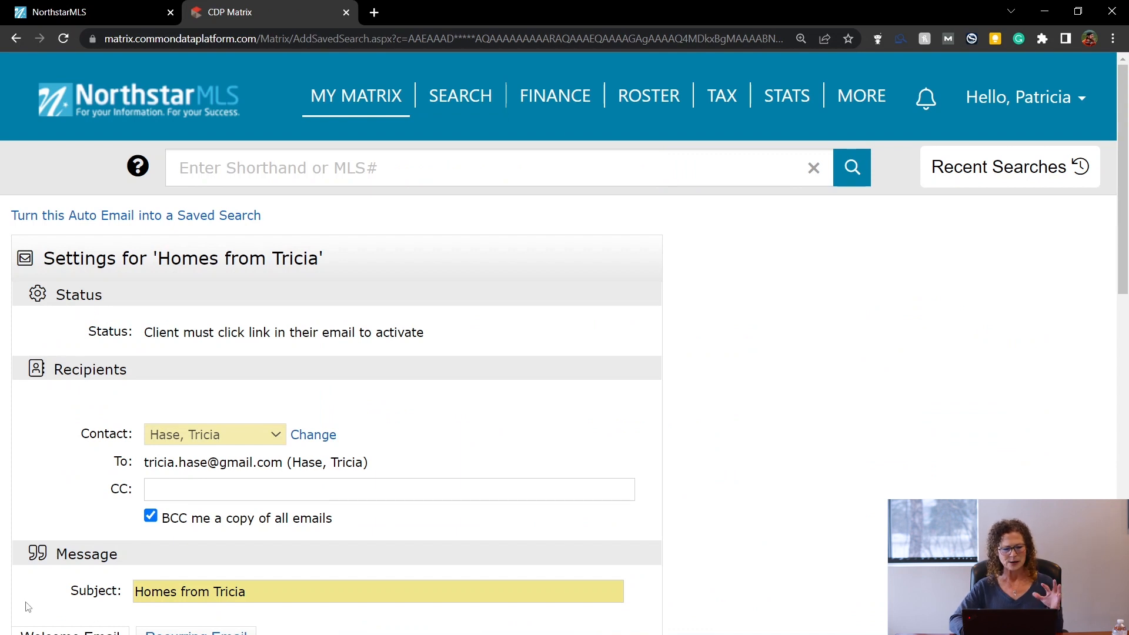
Scroll through the auto email settings to review its message, criteria and schedule.
scroll(28, 607, down, 9)
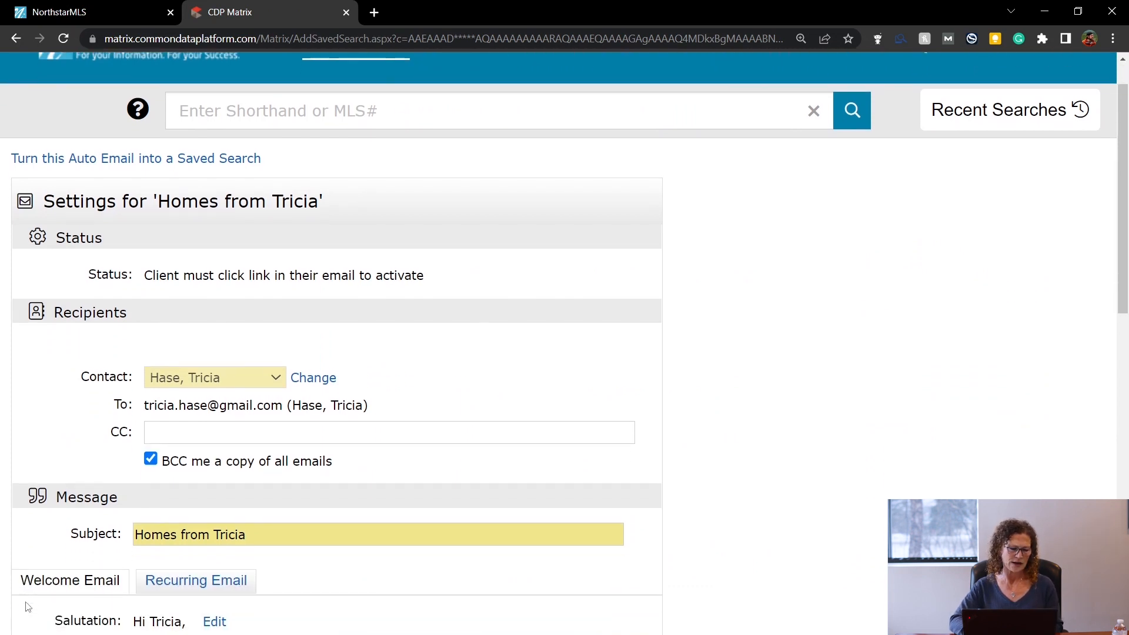
scroll(28, 607, down, 3)
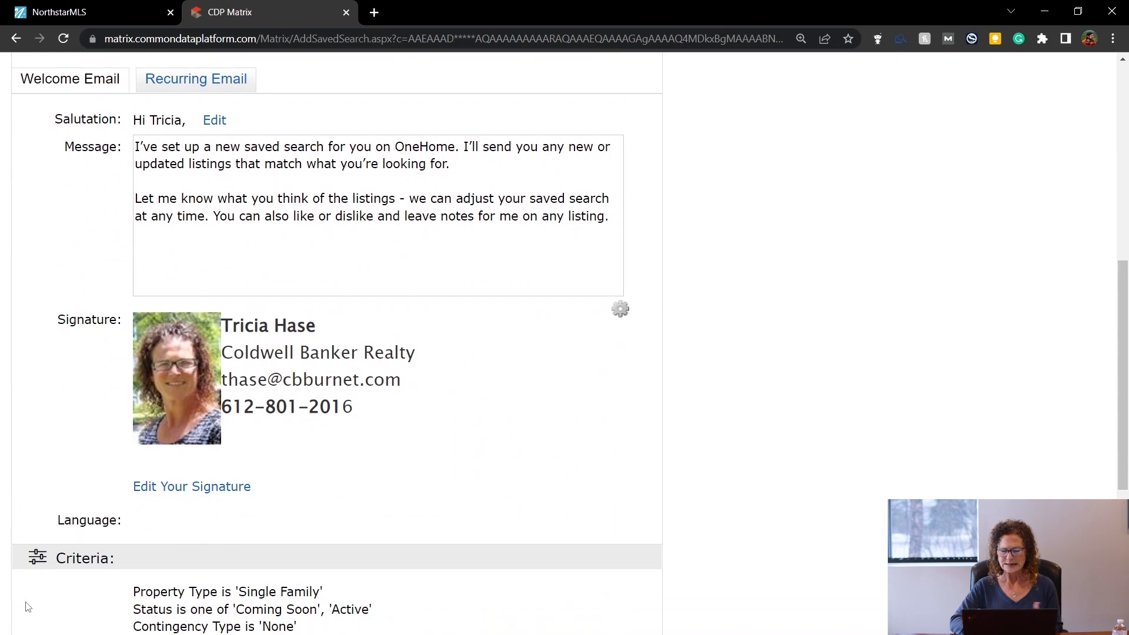
scroll(27, 607, down, 4)
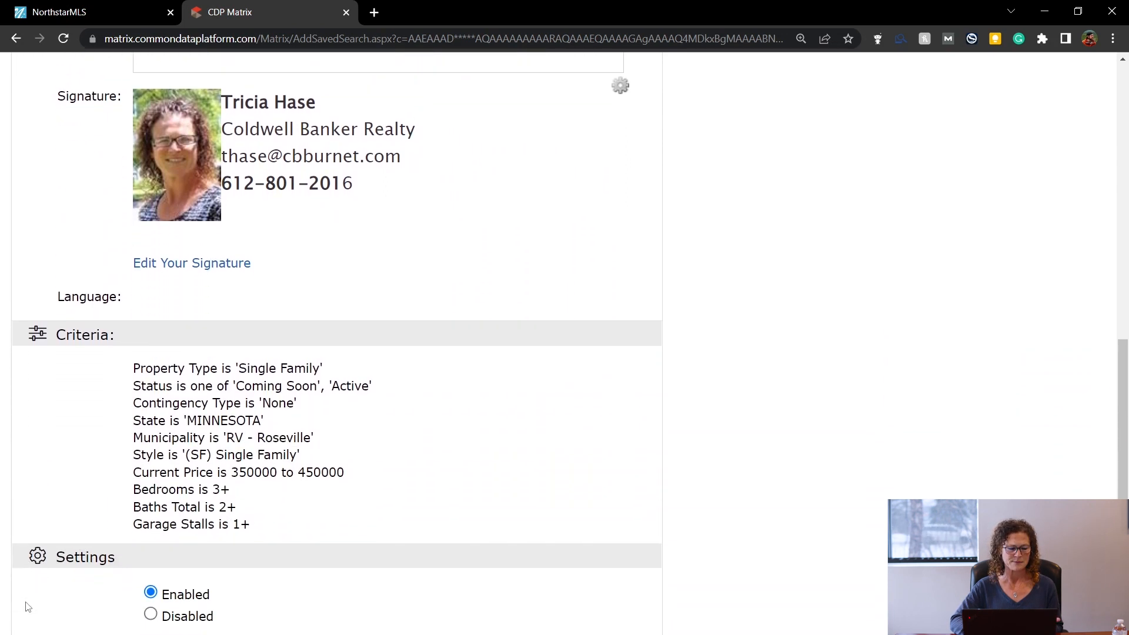
scroll(27, 607, down, 2)
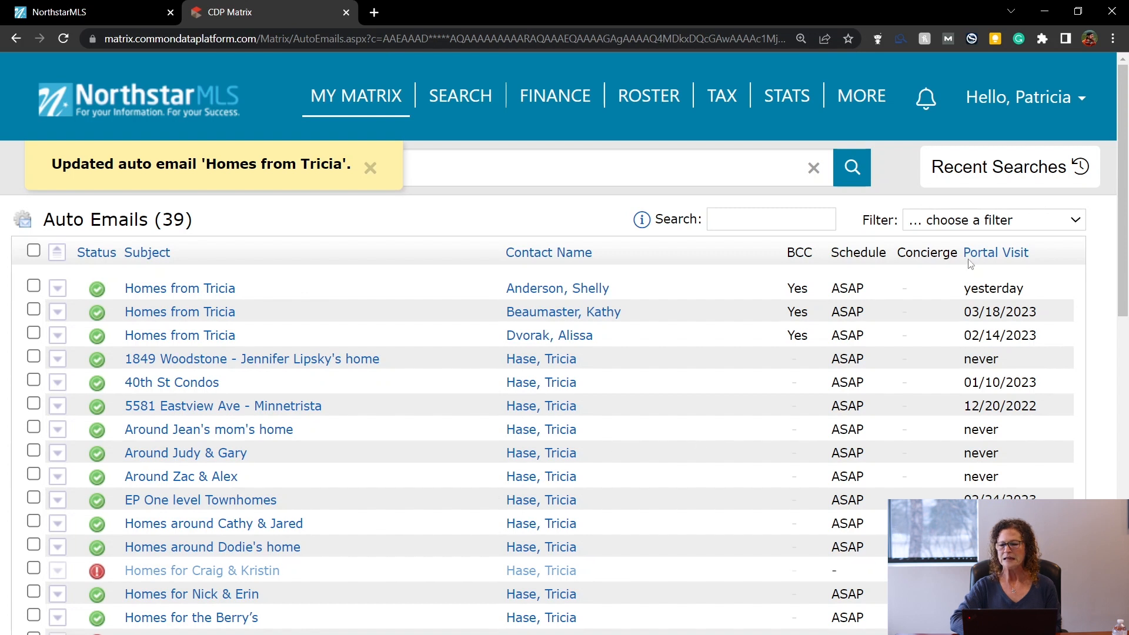
Rerun the 10:10 AM Single Family search from Recent Searches and show its Carts options.
click(1000, 169)
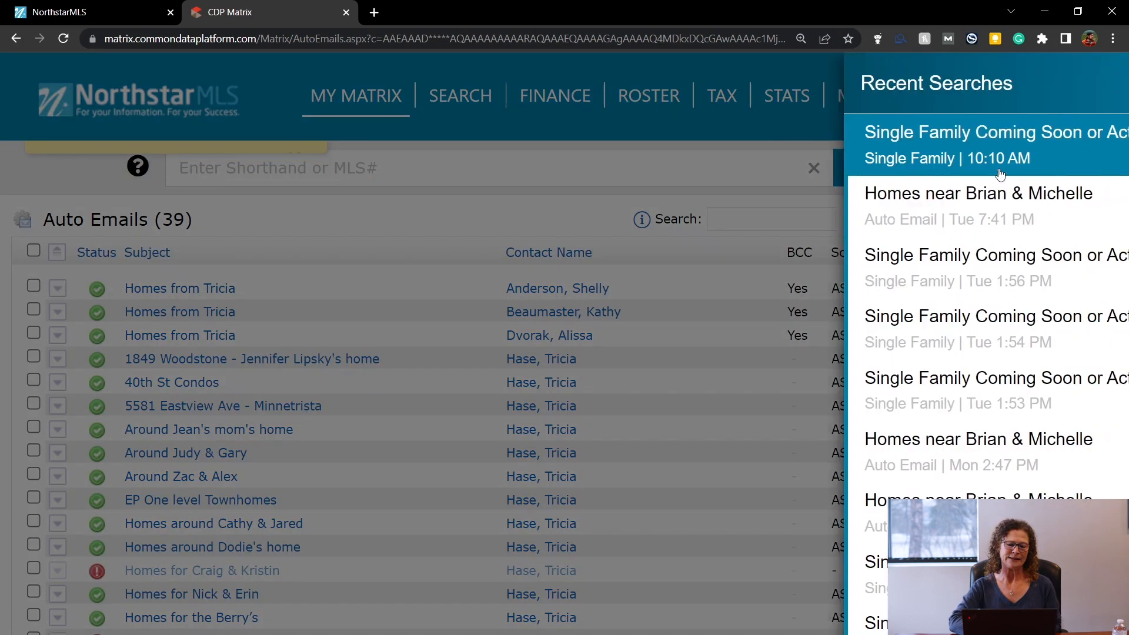
click(861, 161)
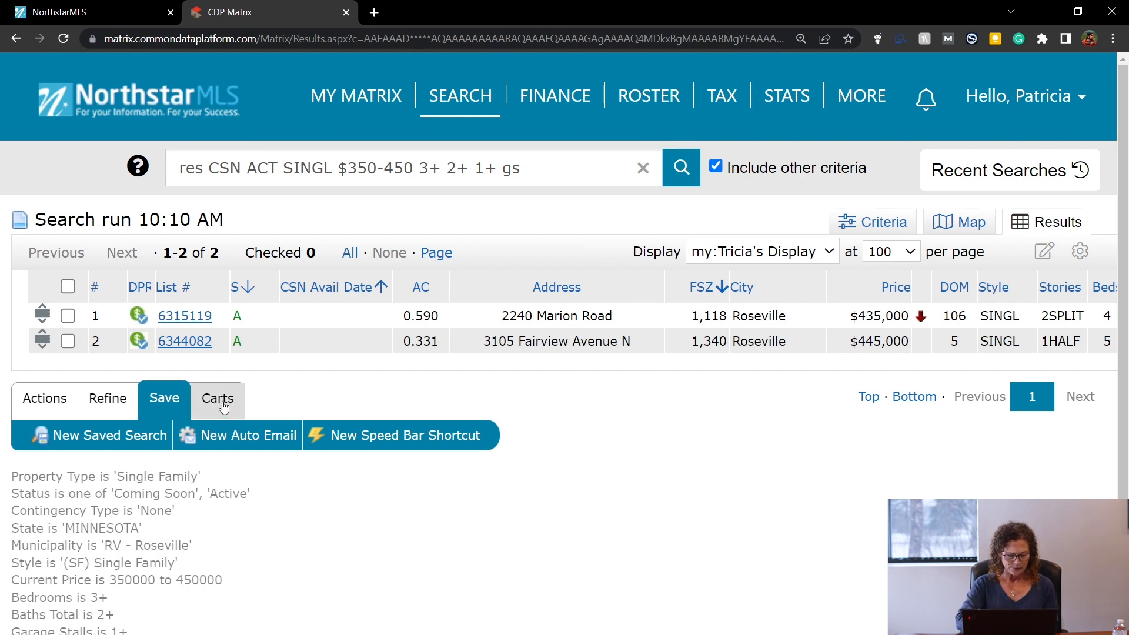
click(224, 407)
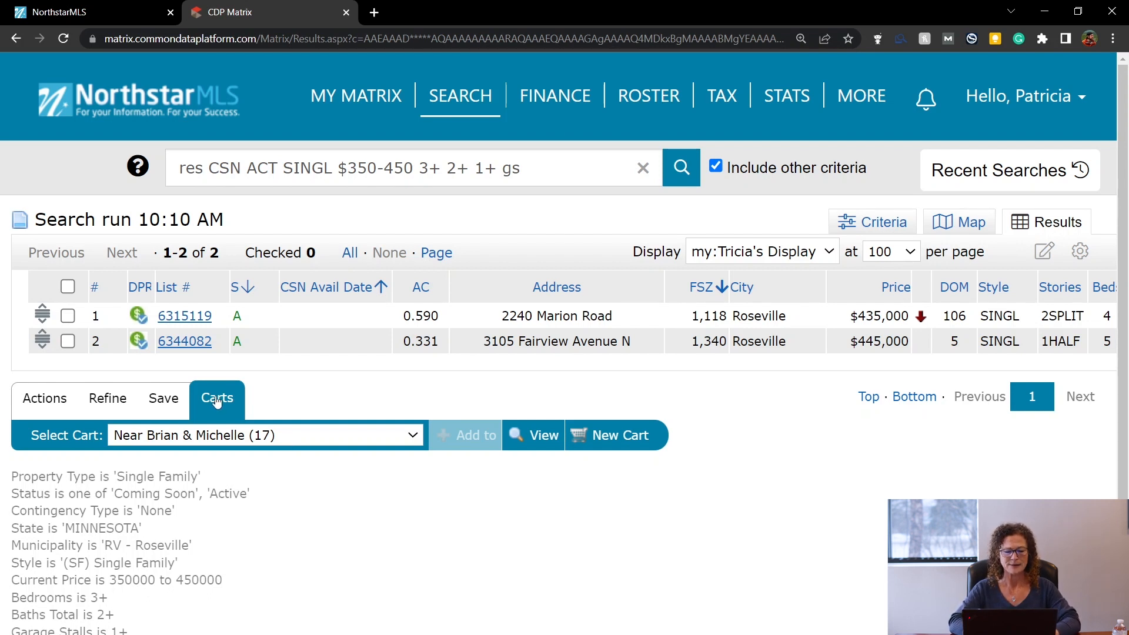
click(612, 435)
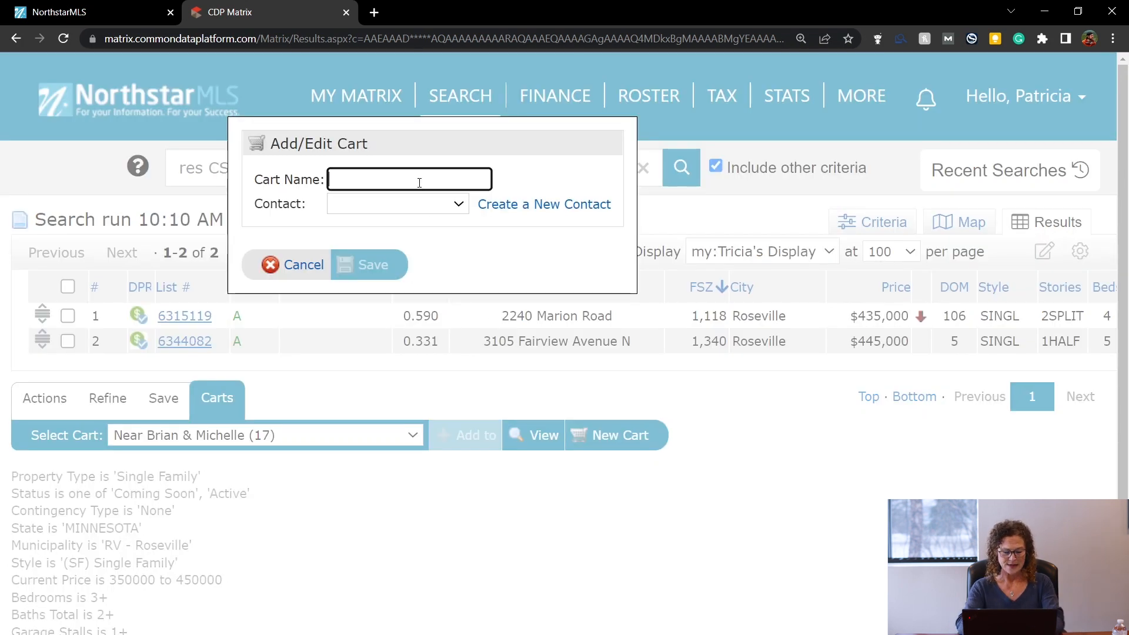
text(Showings)
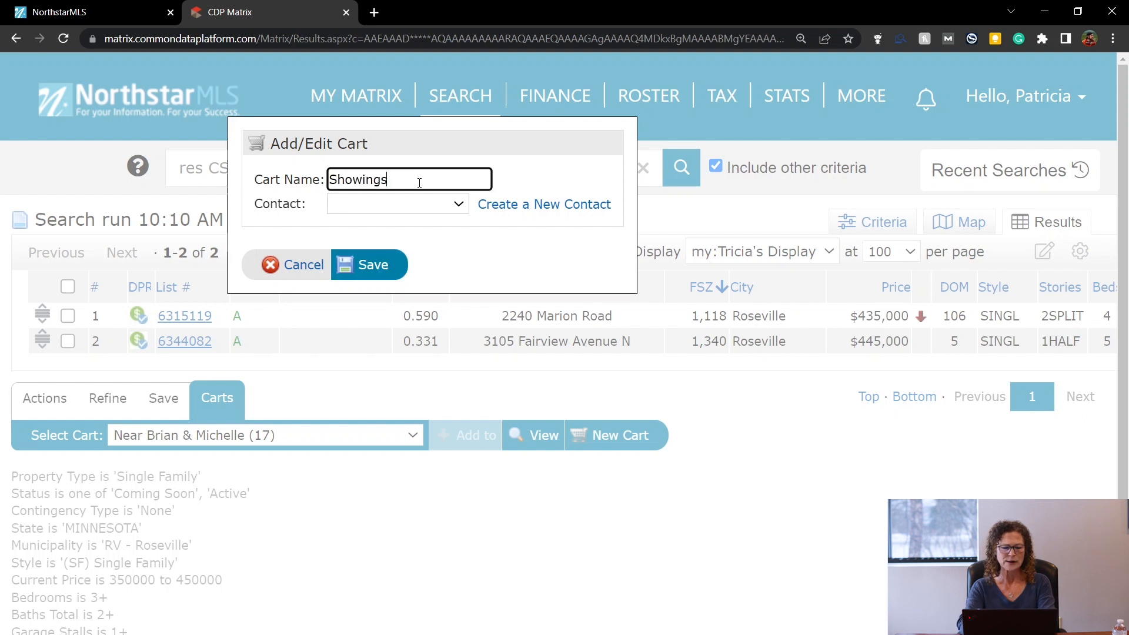
text( Hases)
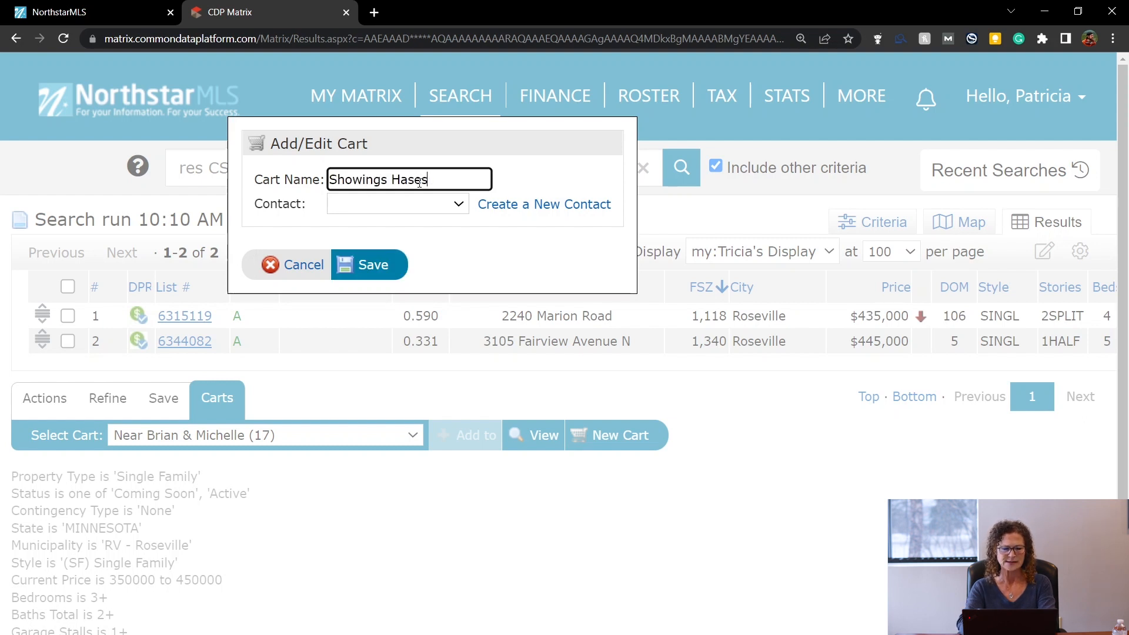
click(457, 205)
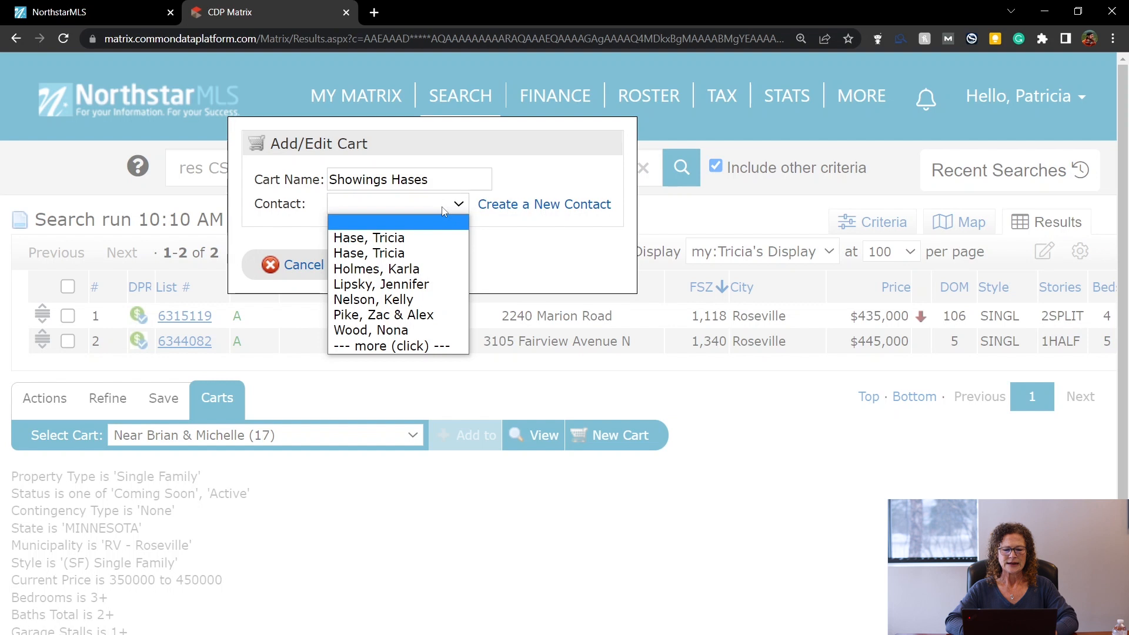
click(423, 253)
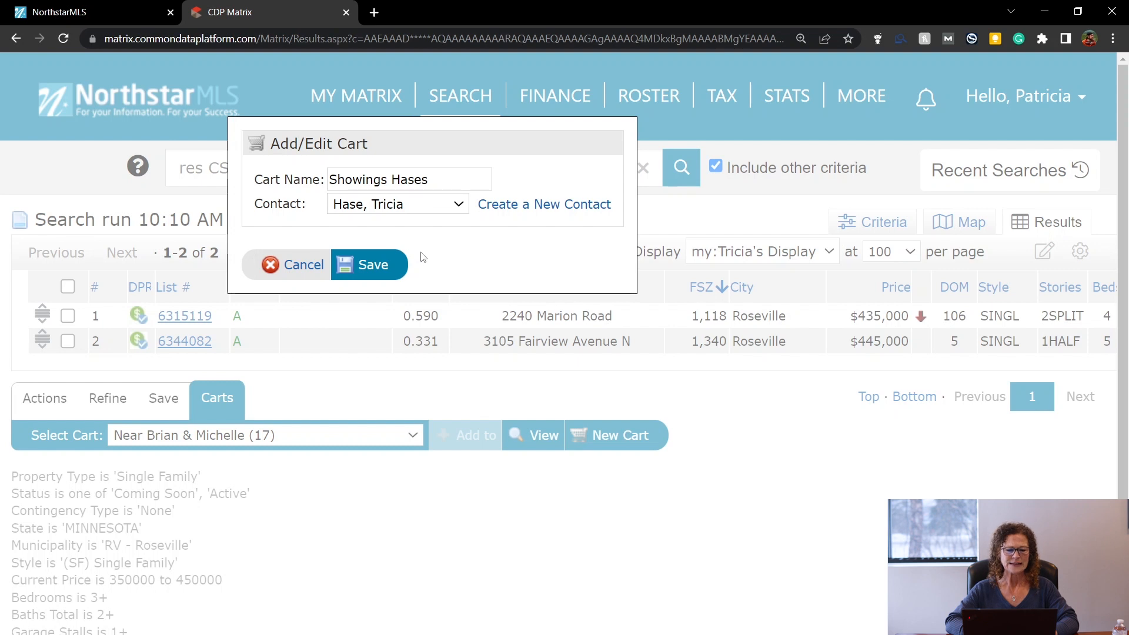
click(377, 266)
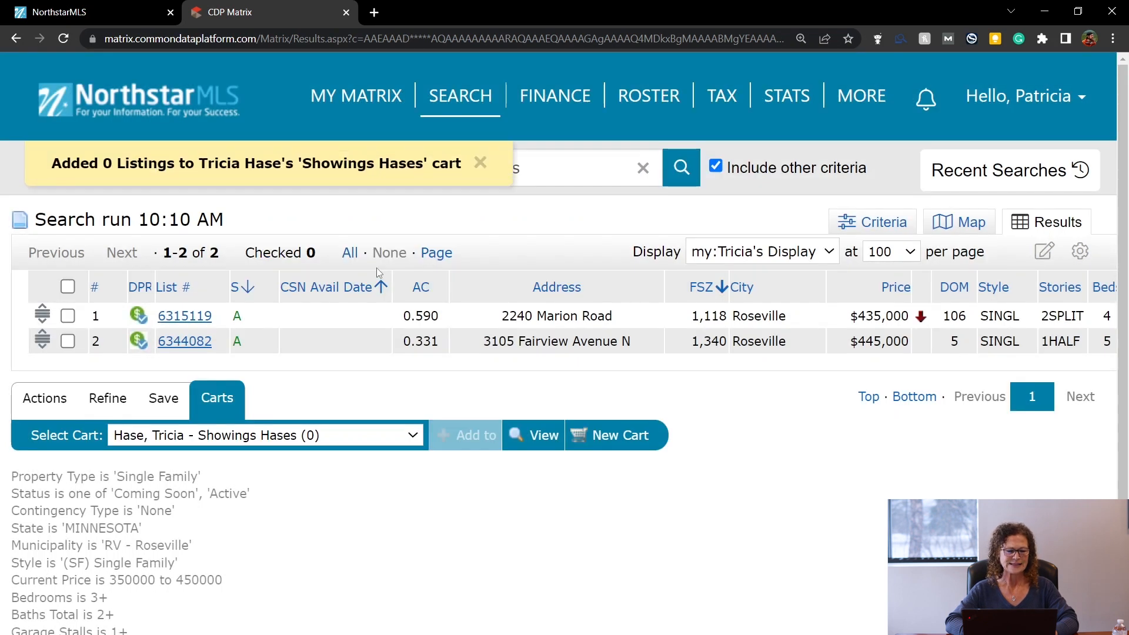
click(68, 316)
click(68, 341)
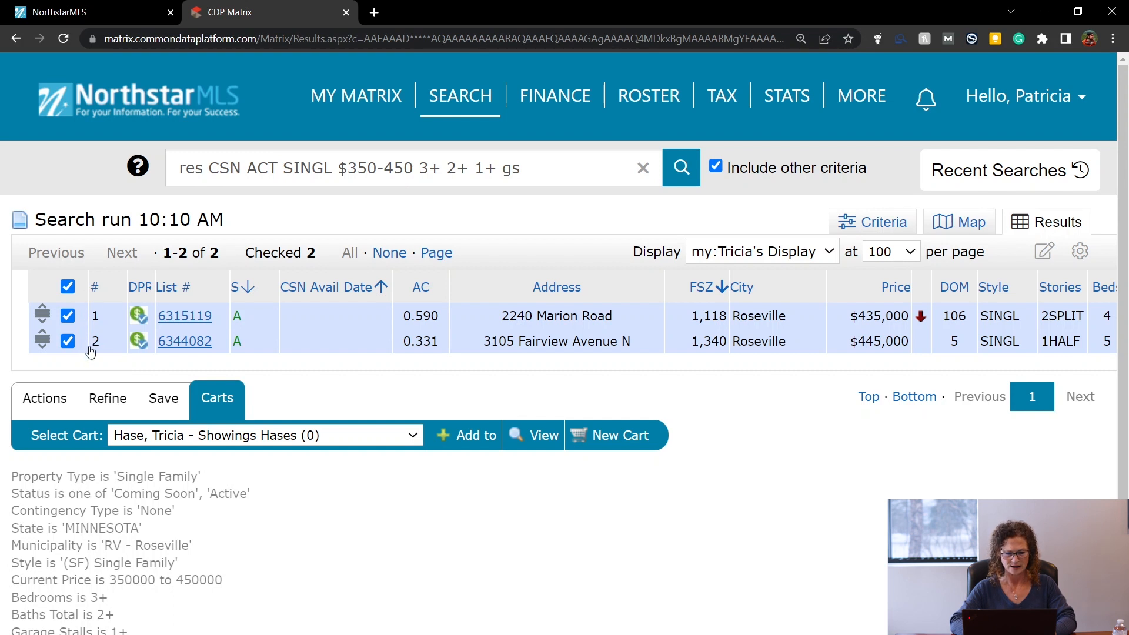
click(471, 441)
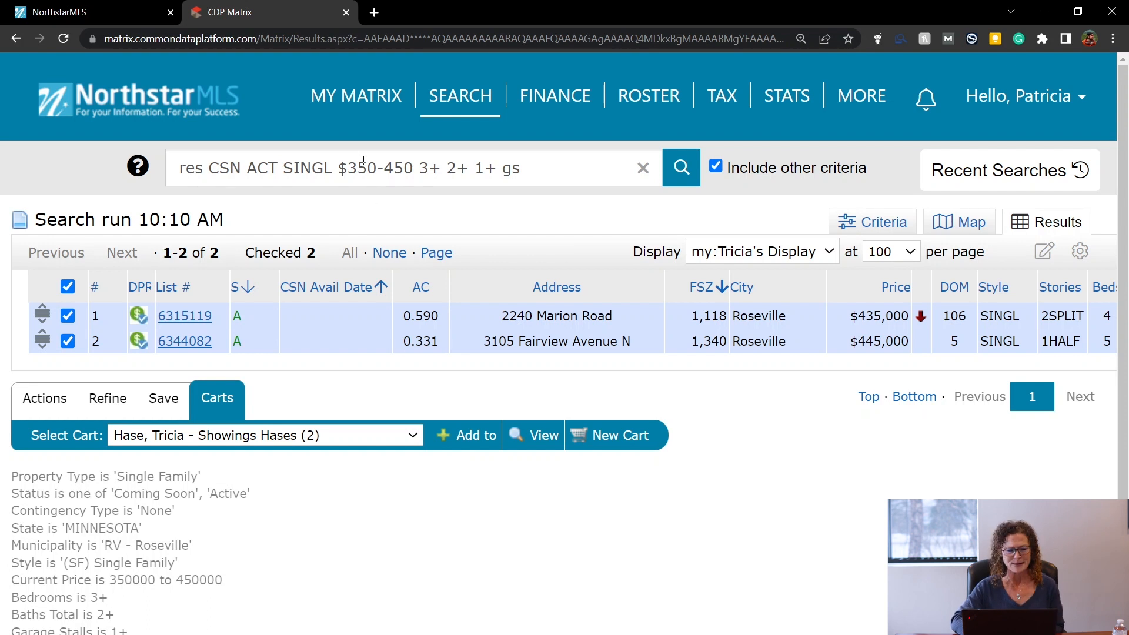
mouse_move(385, 104)
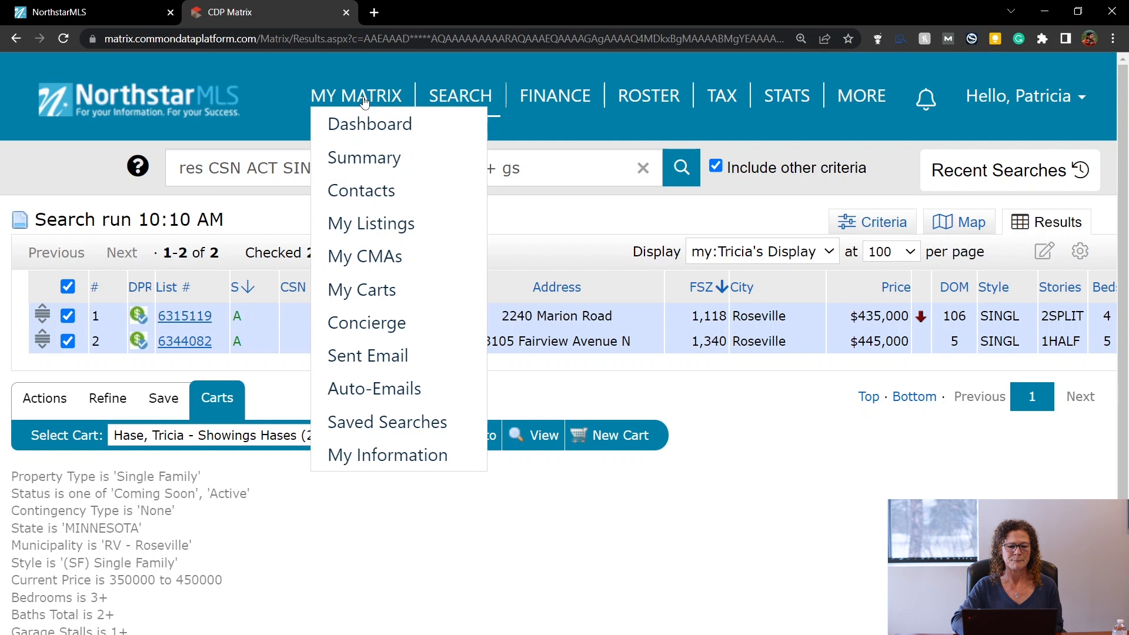
Open My Carts and scroll through the list of saved carts.
click(383, 292)
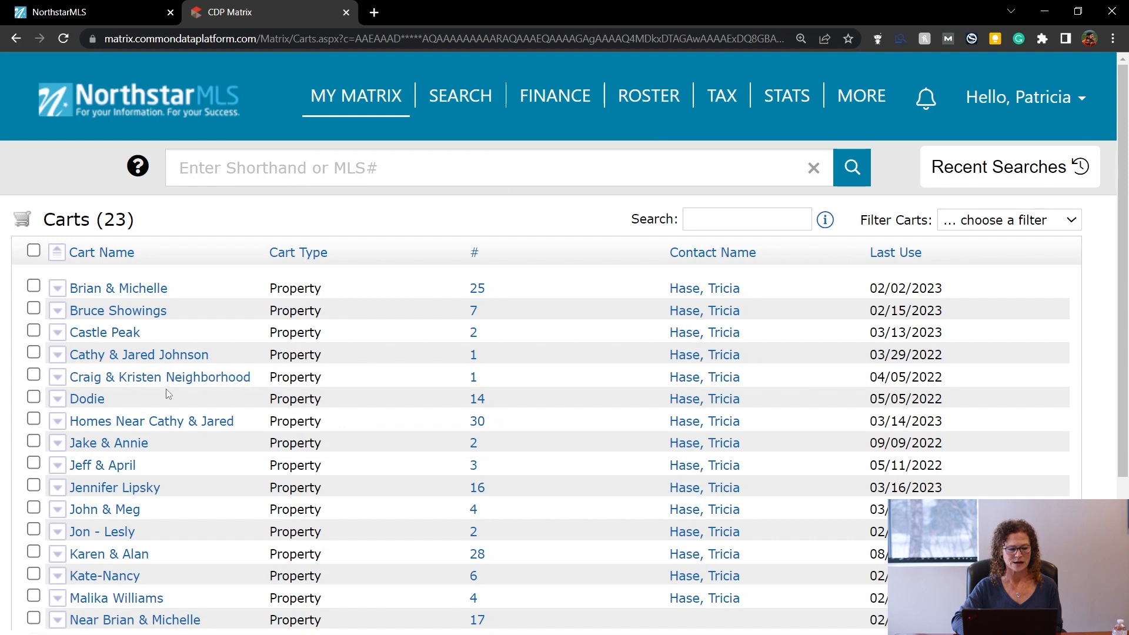
scroll(166, 390, down, 2)
scroll(167, 393, down, 3)
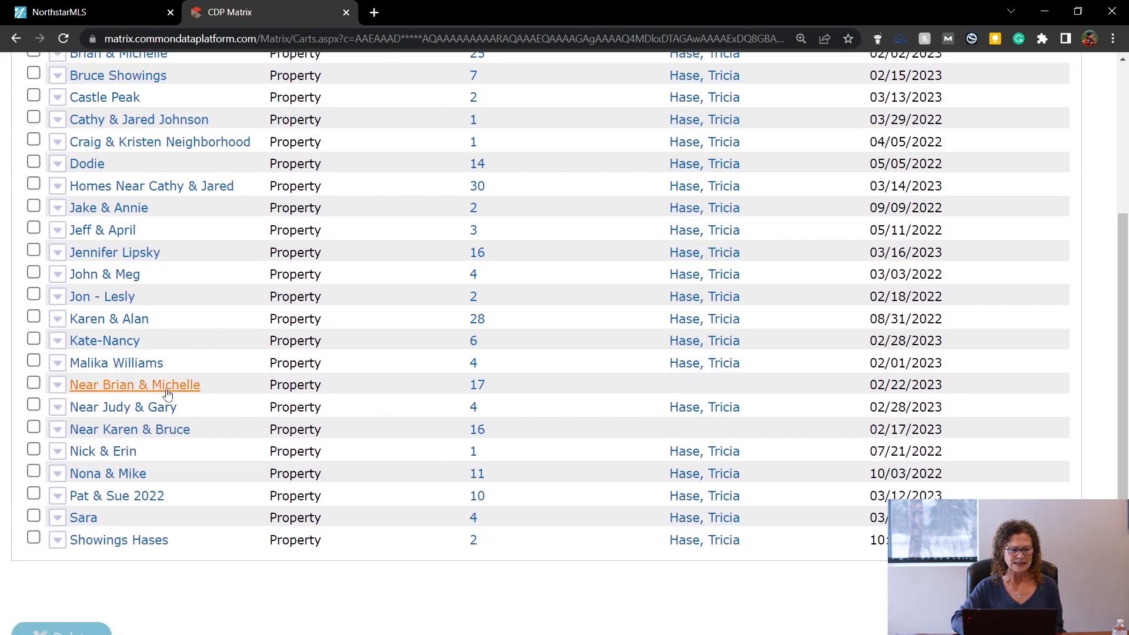
Start deleting the 11-listing cart but cancel, then reveal the four-listing cart's options.
click(34, 472)
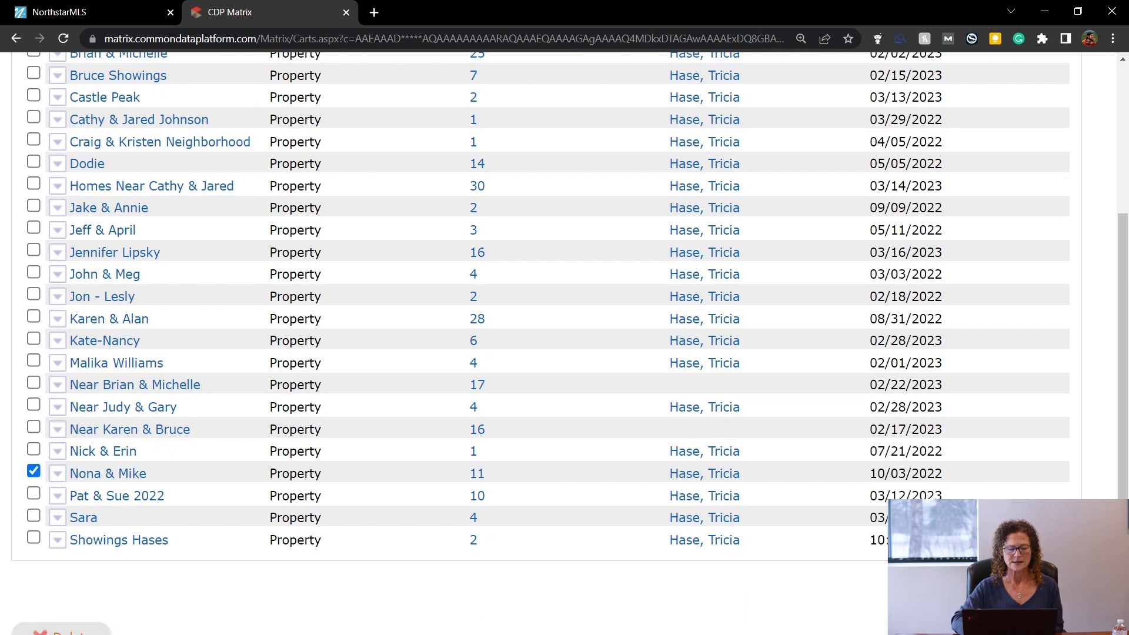
click(59, 630)
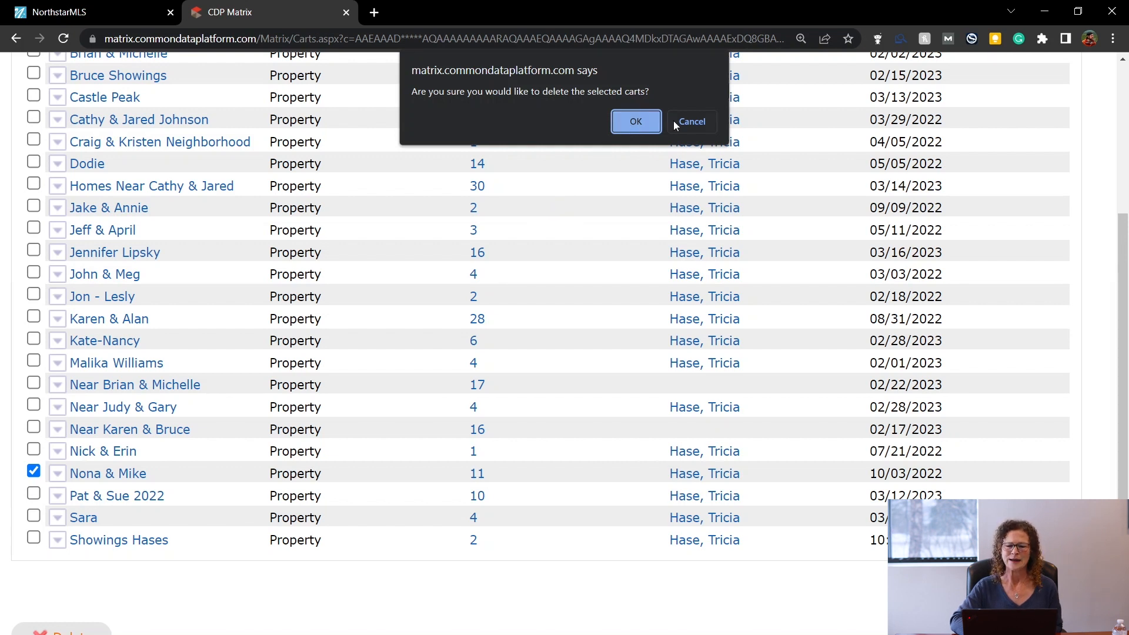
click(691, 122)
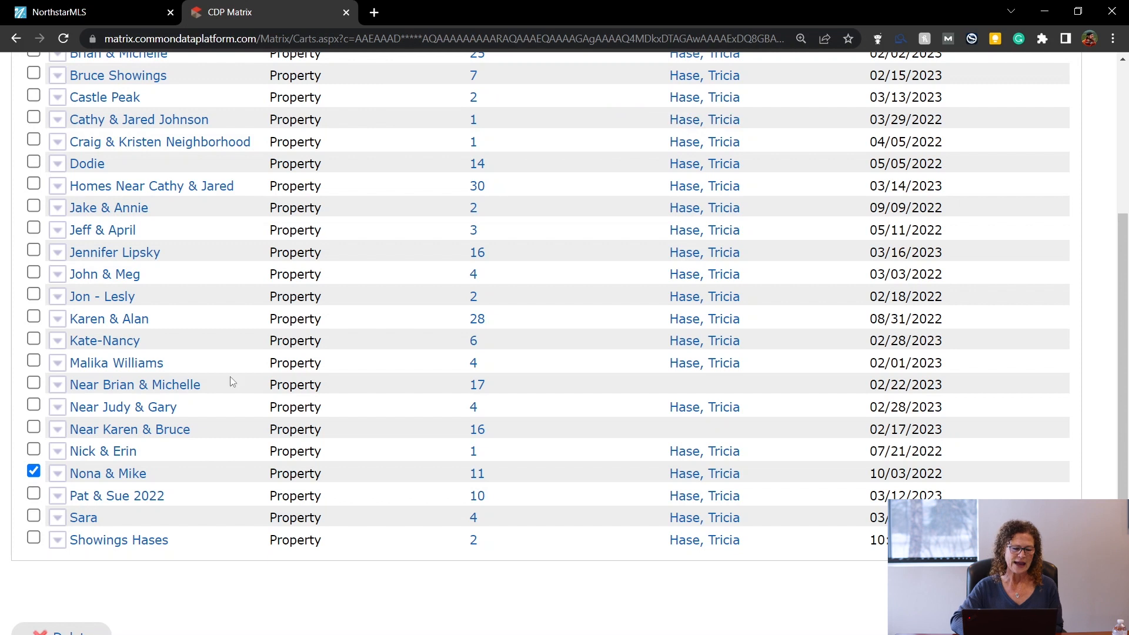
click(88, 520)
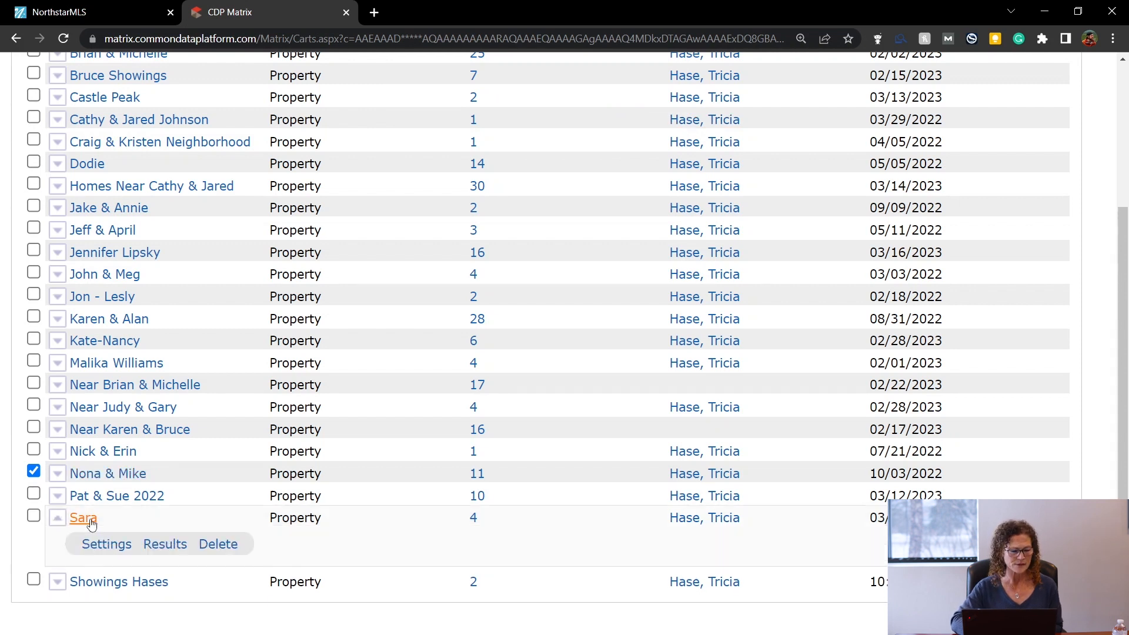
click(167, 546)
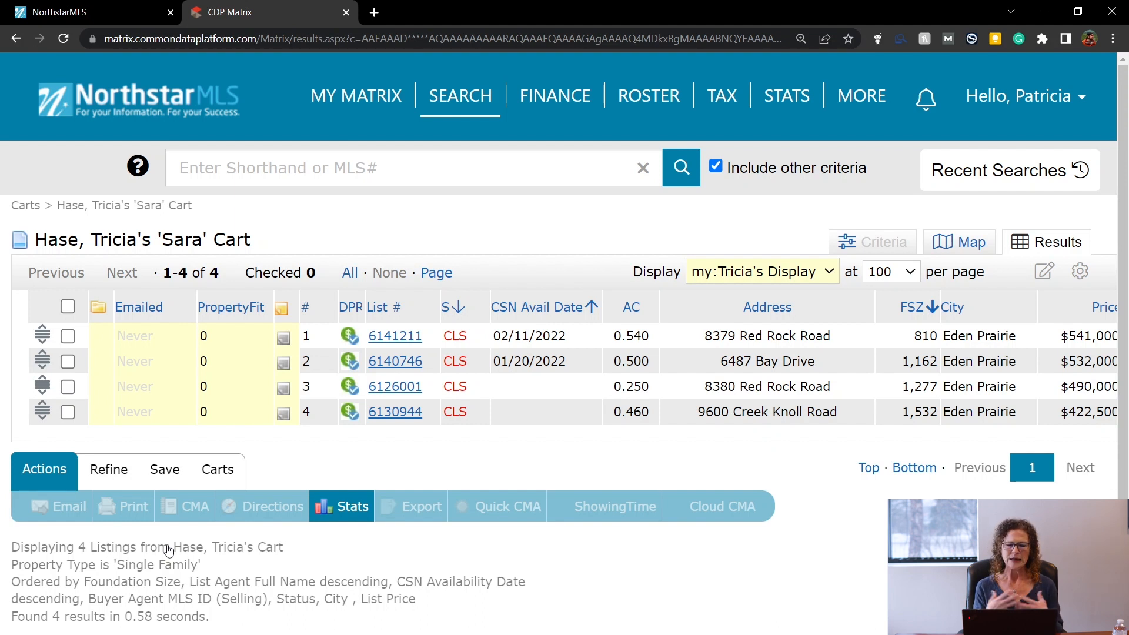
click(404, 338)
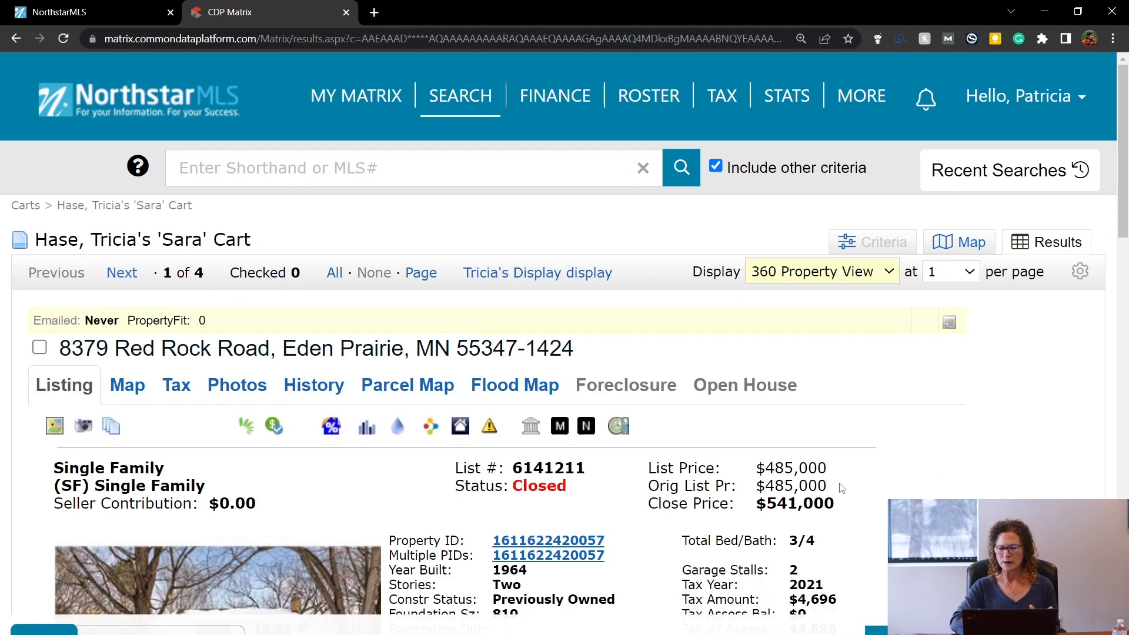